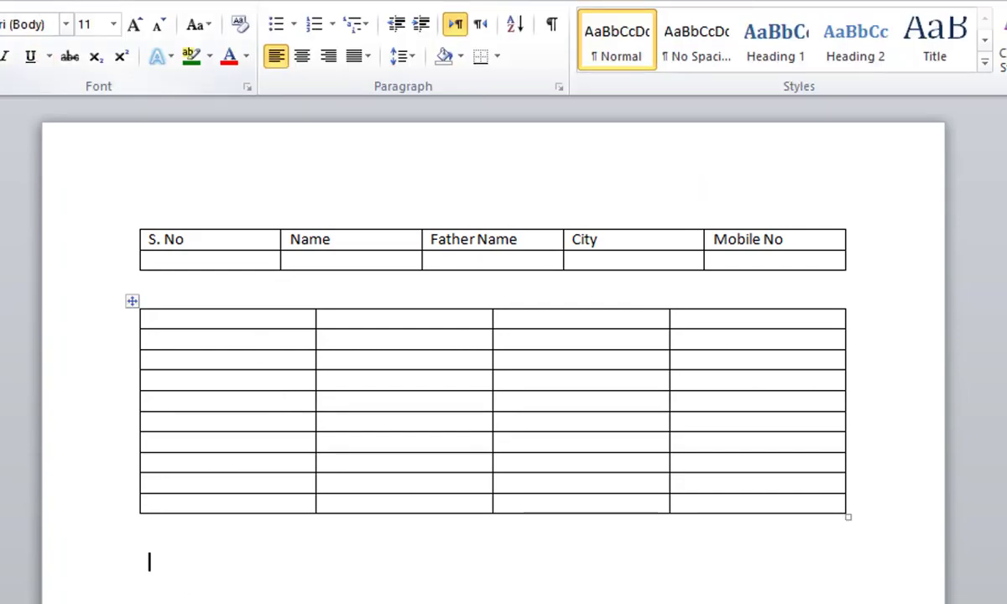
Draw the outer border of a new table below the ten-row table, almost as wide as that table.
left_click(99, 36)
left_click(111, 85)
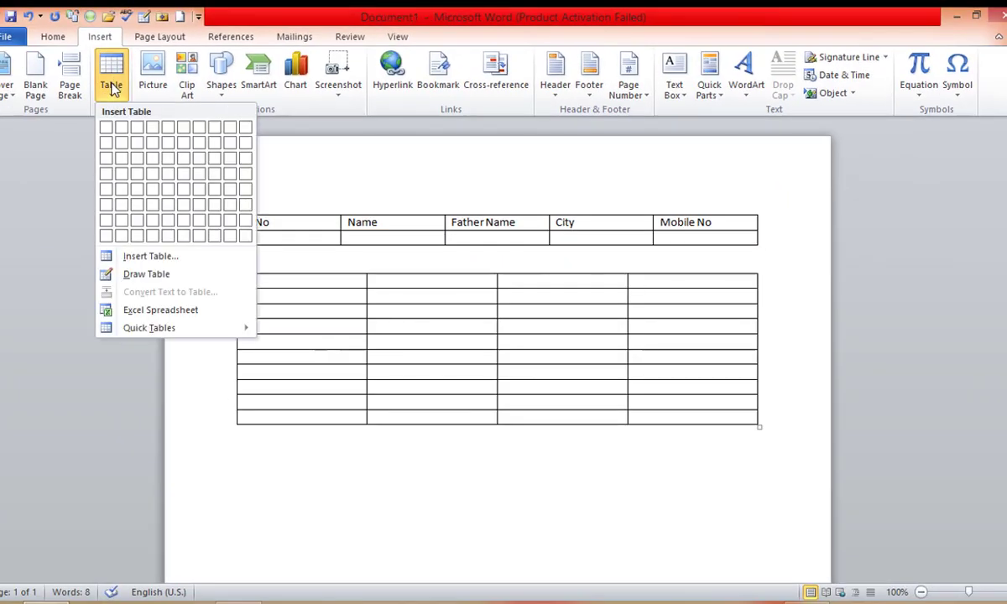
left_click(156, 273)
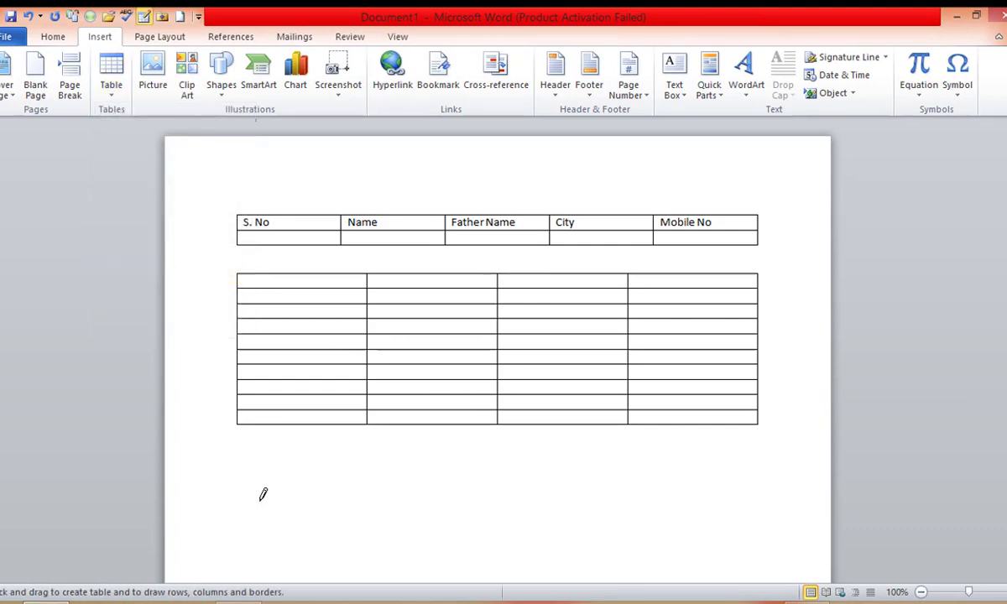
mouse_move(253, 453)
left_mouse_down()
mouse_move(742, 488)
mouse_move(739, 558)
left_mouse_up()
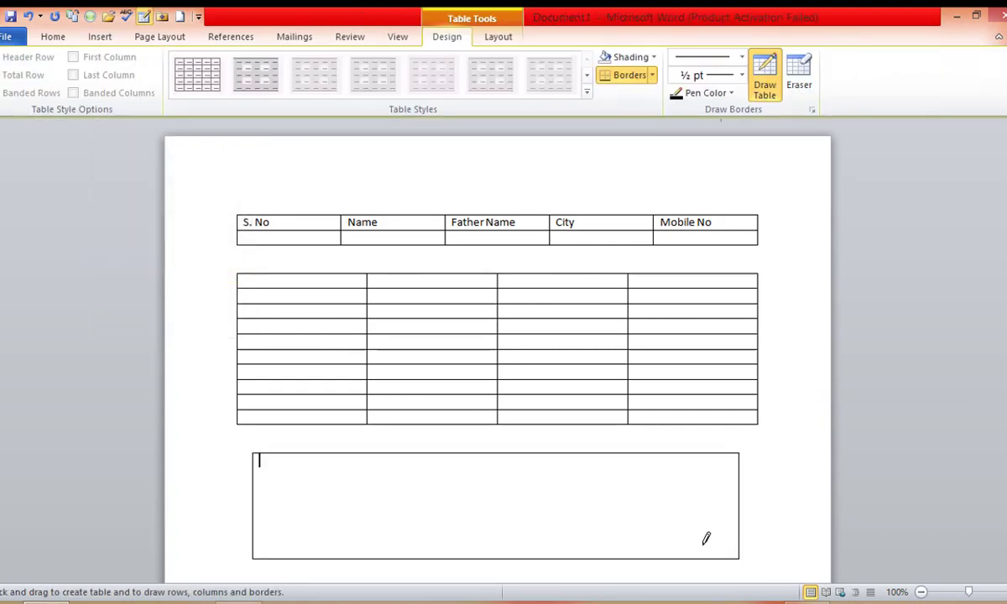
Divide the hand-drawn table into three rows and three columns by drawing two horizontal and two vertical lines.
scroll(643, 335, "down", 3)
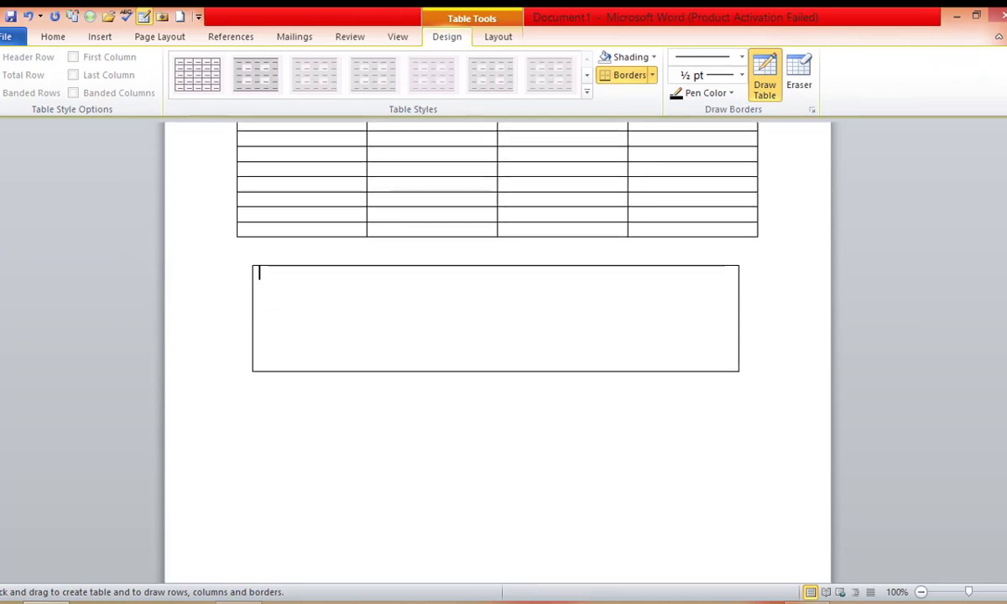
scroll(643, 277, "up", 1)
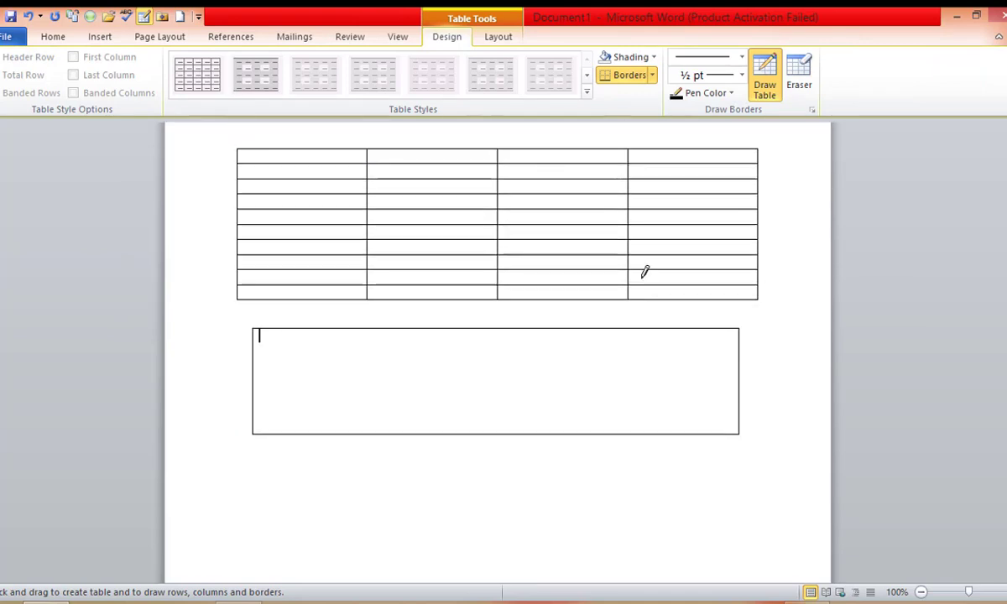
left_click_drag(255, 387, 736, 388)
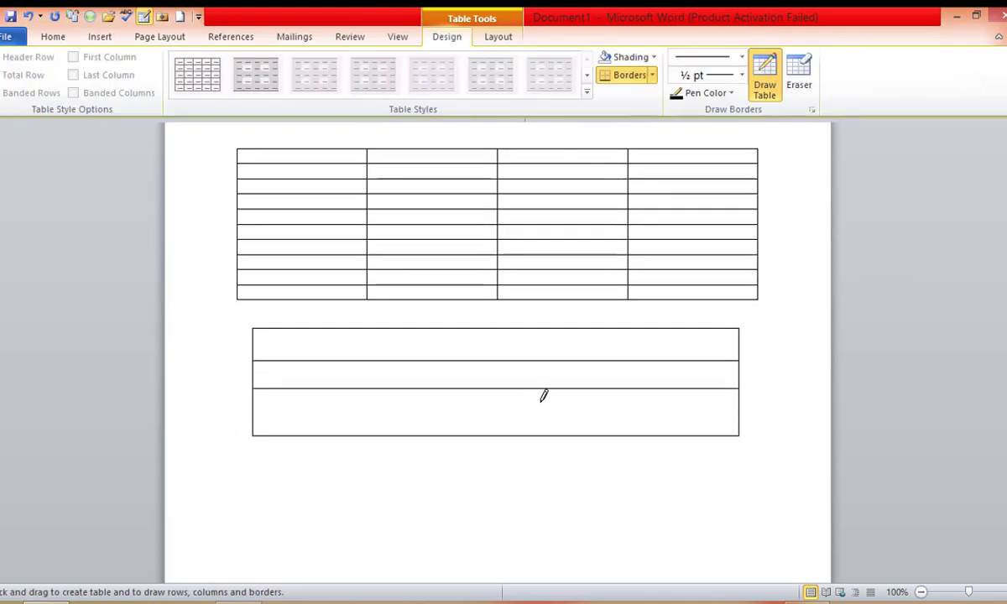
left_click_drag(367, 330, 372, 435)
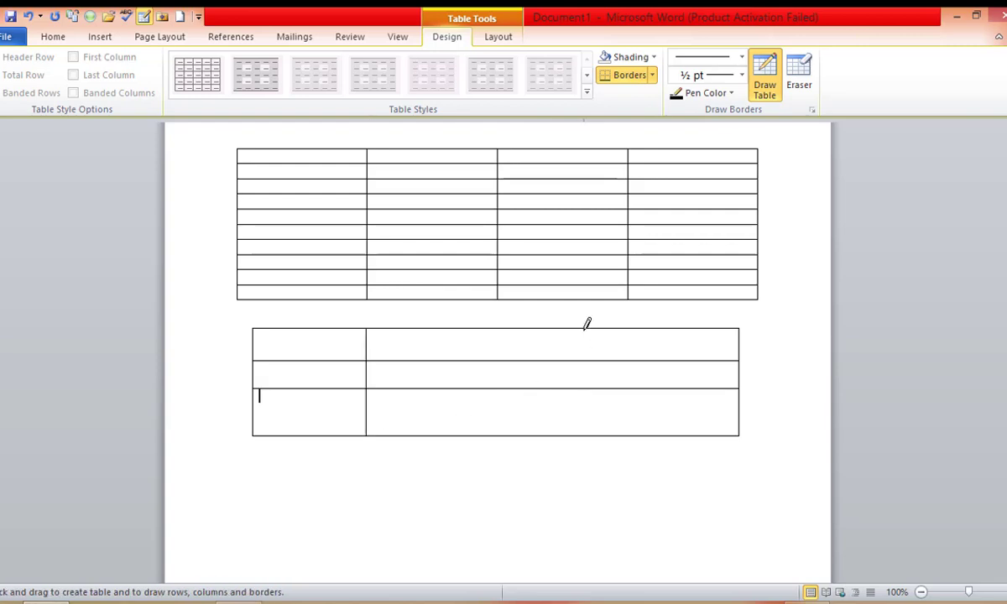
left_click_drag(585, 328, 590, 414)
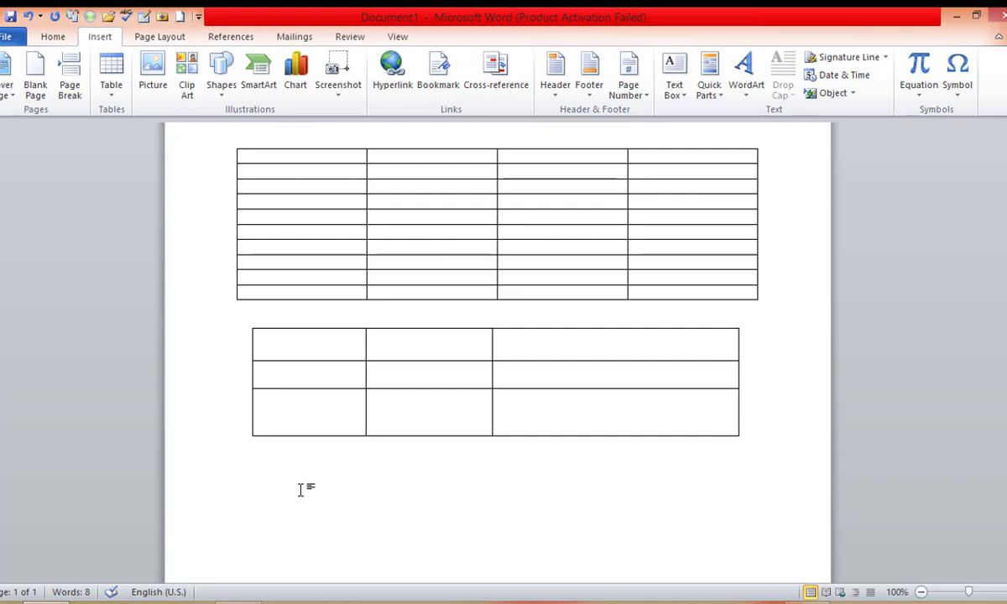
Insert an Excel spreadsheet below the hand-drawn table and dismiss the activation notice.
left_click(113, 92)
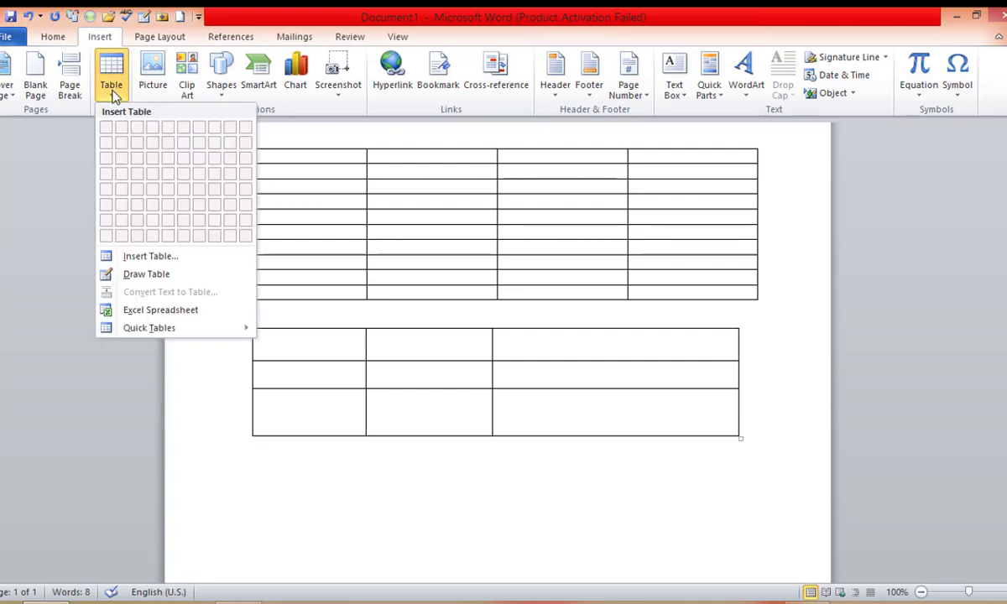
left_click(178, 311)
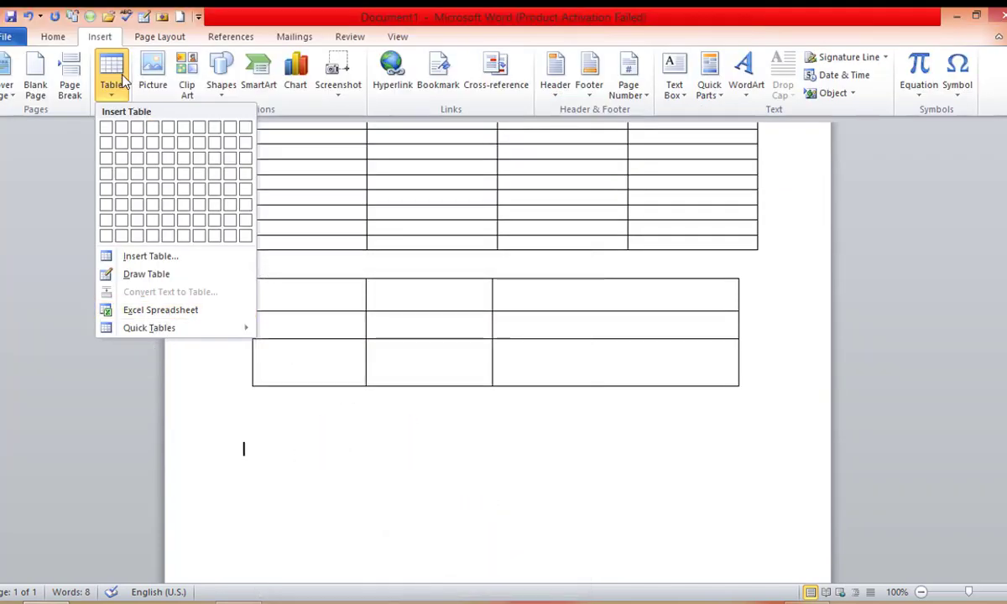
left_click(124, 79)
left_click(124, 80)
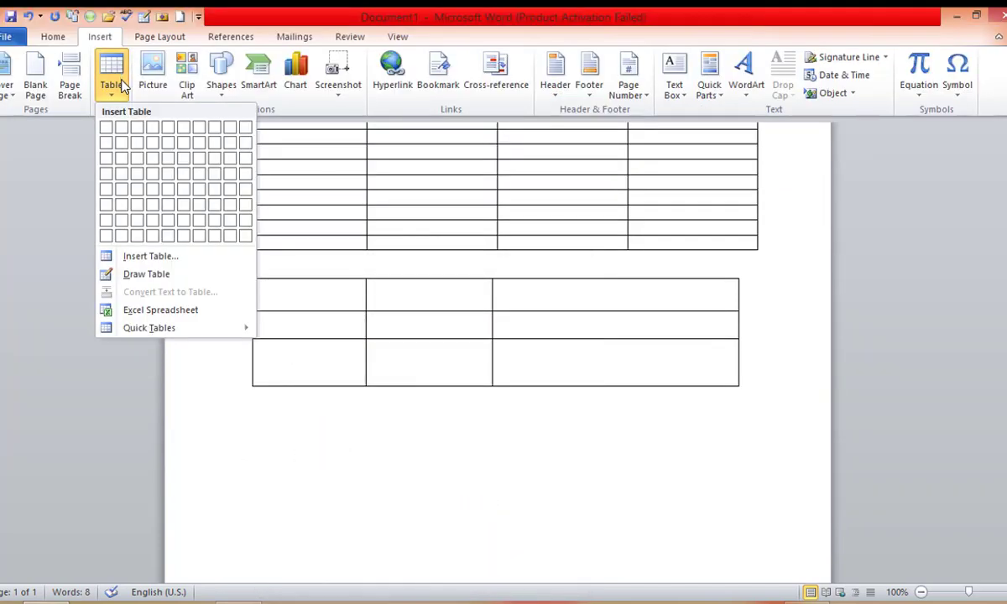
left_click(138, 318)
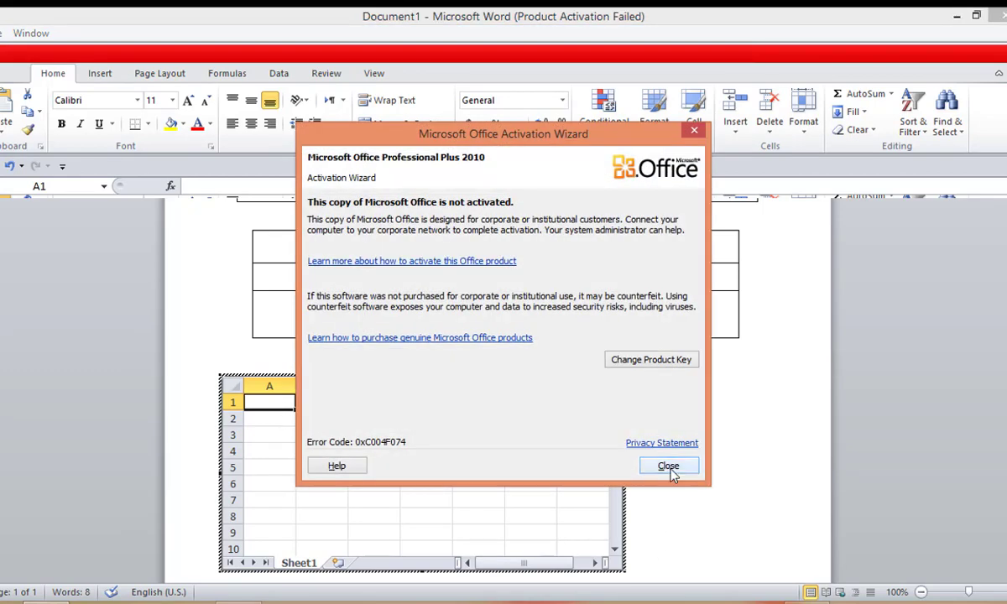
left_click(668, 466)
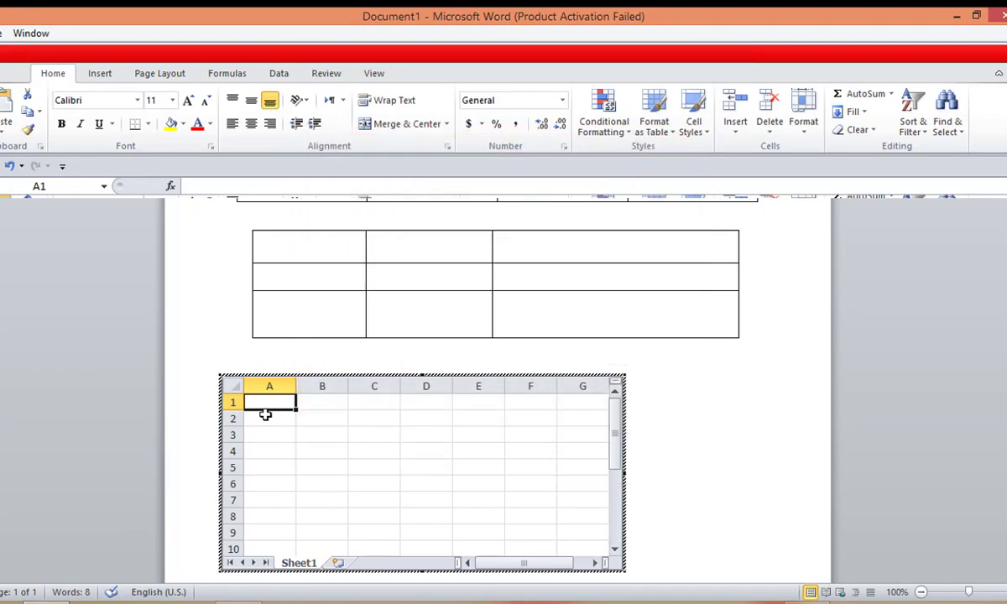
Enter the headings Name, Father Name, Mobile and City in cells A1 to D1 and finish editing the embedded spreadsheet.
type("AnName")
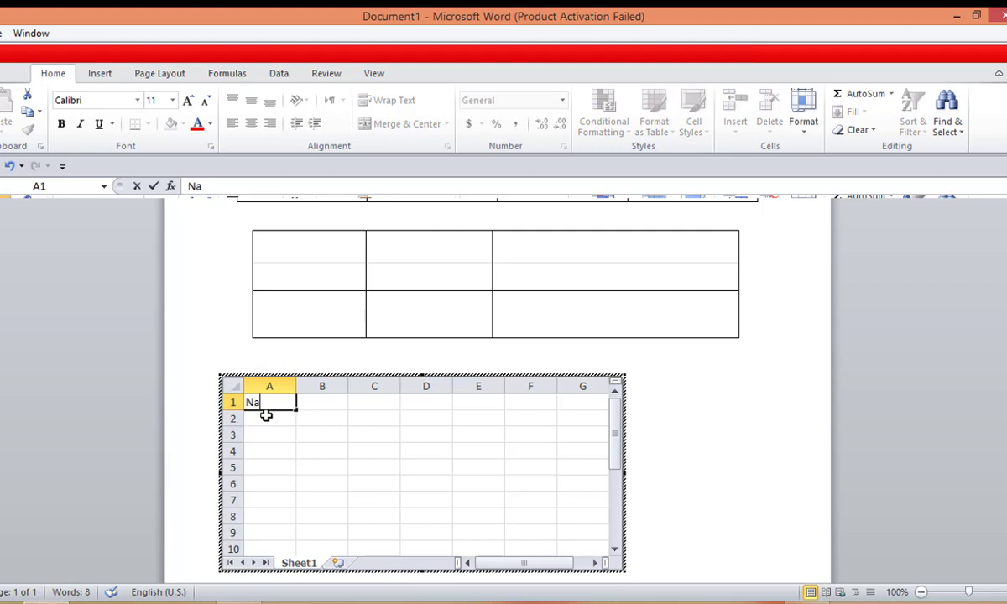
key("Tab")
type("Fa")
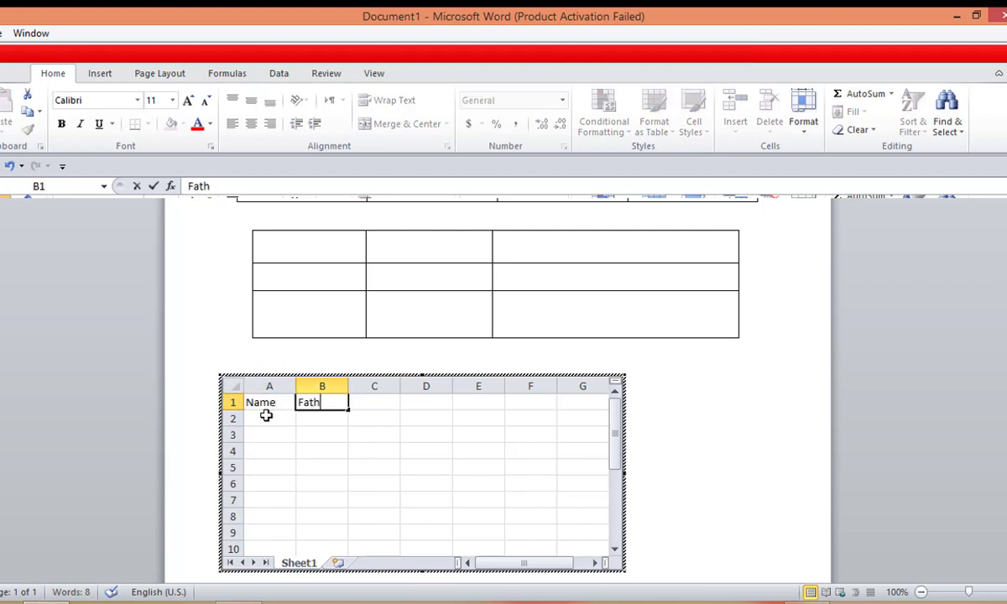
type("ther Name")
key("Tab")
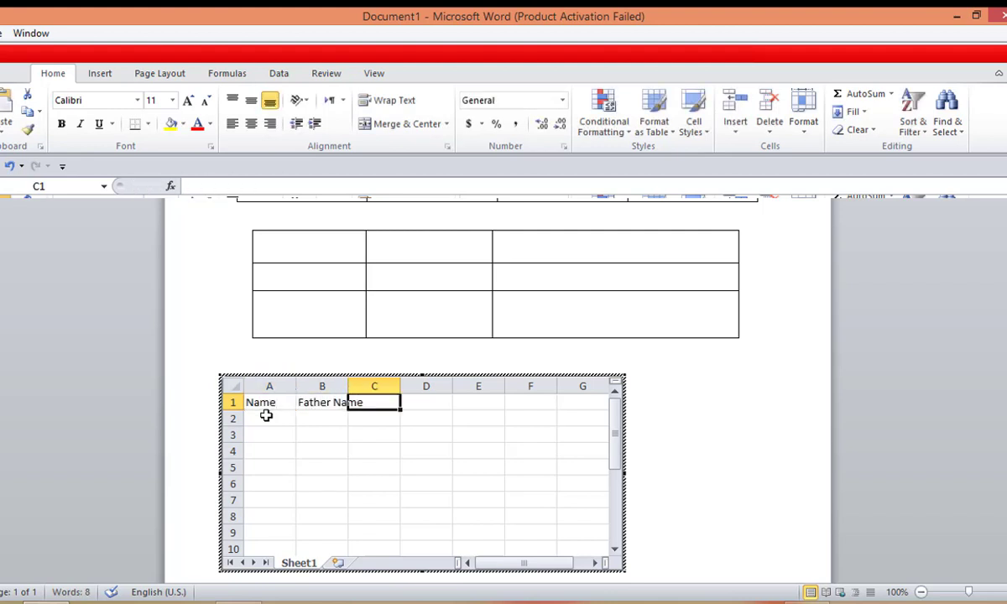
type("Mobile")
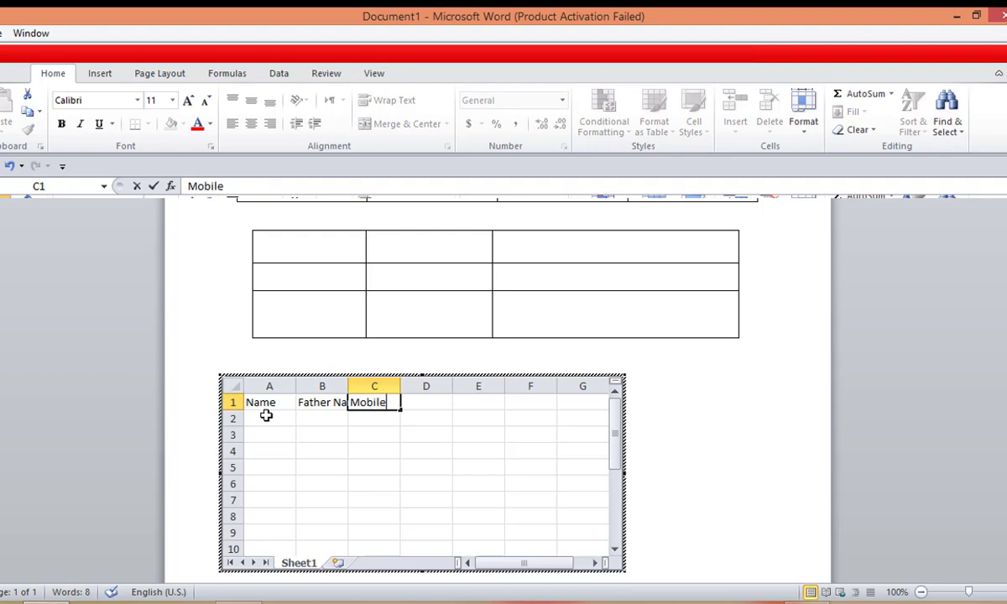
key("Tab")
type("C")
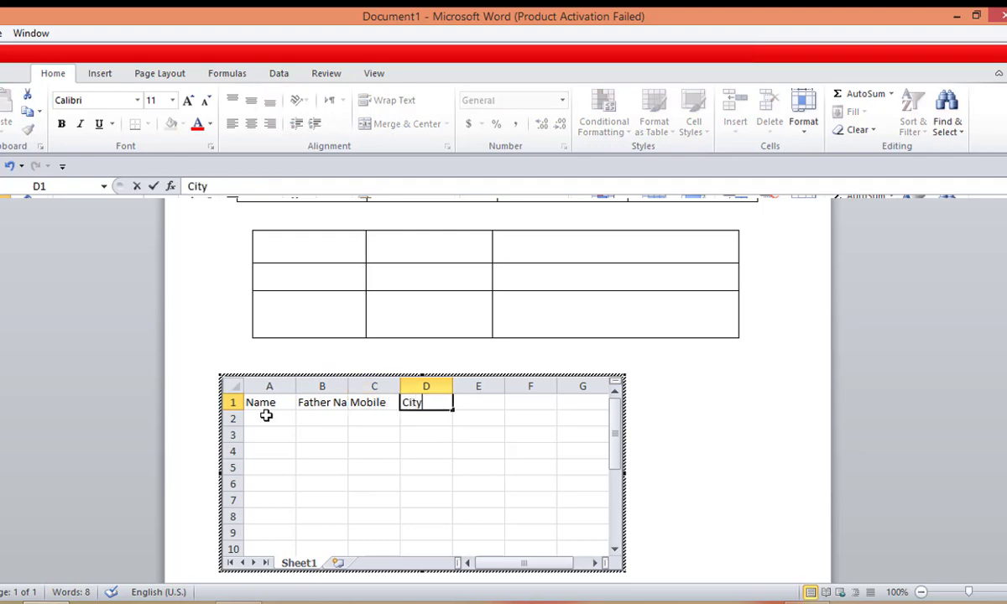
left_click(719, 461)
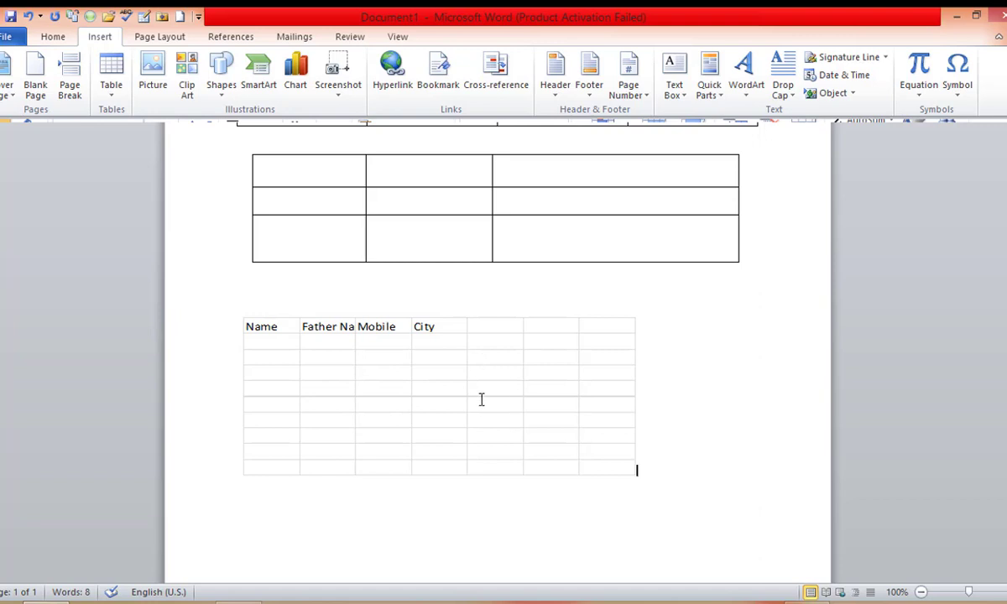
Insert the built-in Calendar 2 quick table below the embedded spreadsheet.
scroll(495, 335, "down", 1)
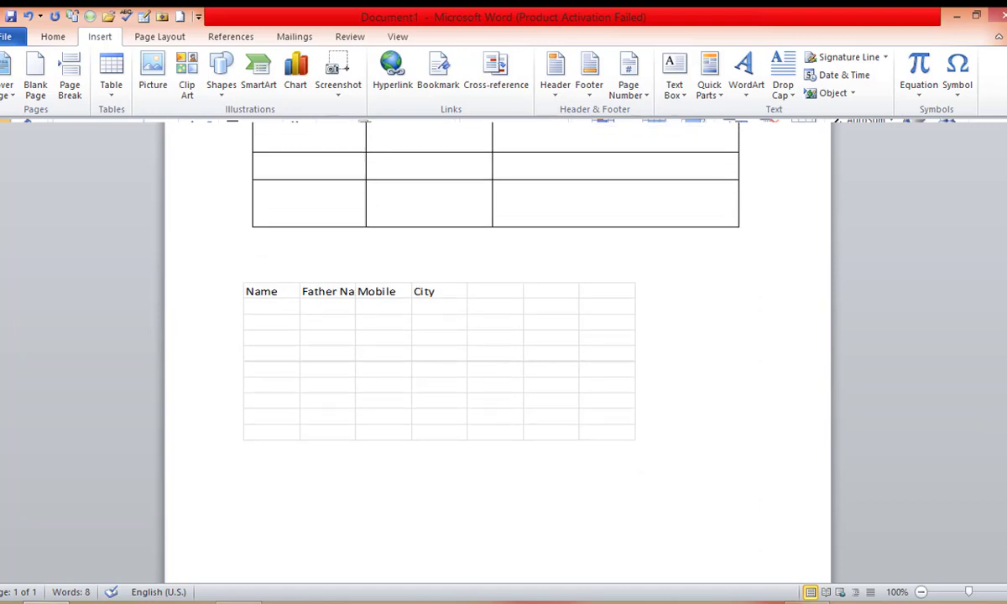
left_click(111, 75)
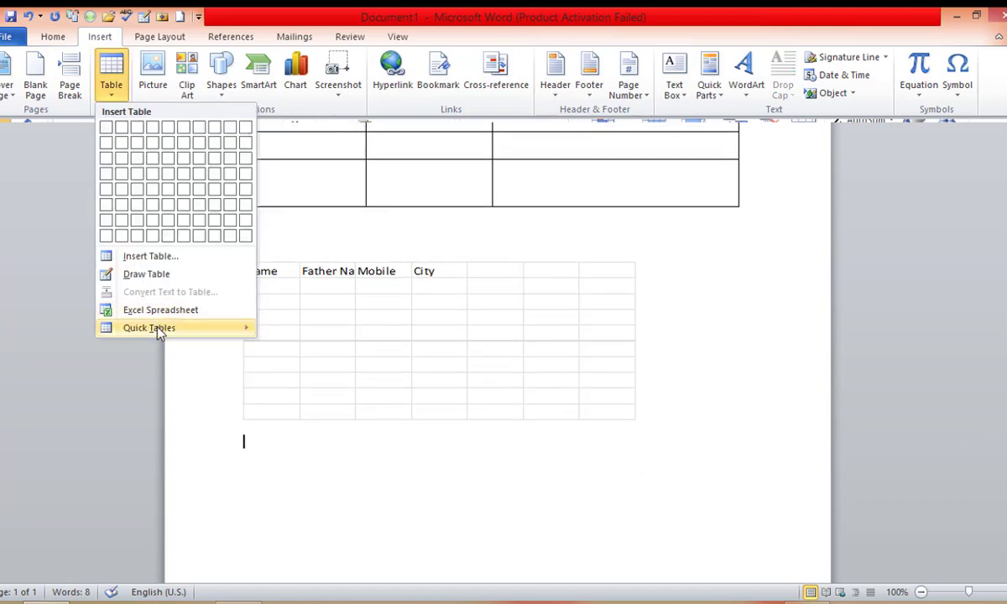
mouse_move(159, 331)
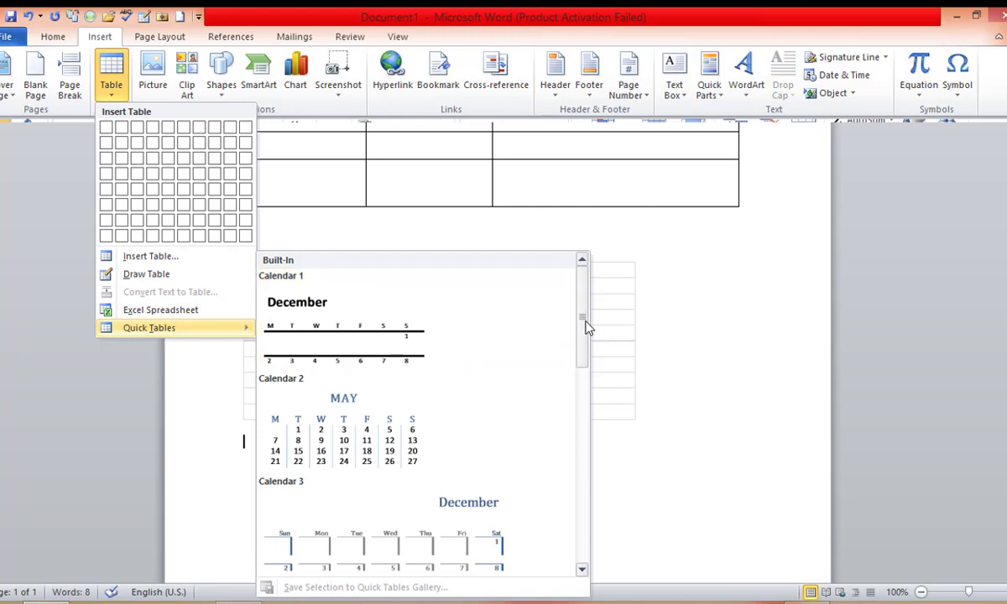
mouse_move(584, 326)
left_mouse_down()
mouse_move(600, 504)
mouse_move(600, 326)
left_mouse_up()
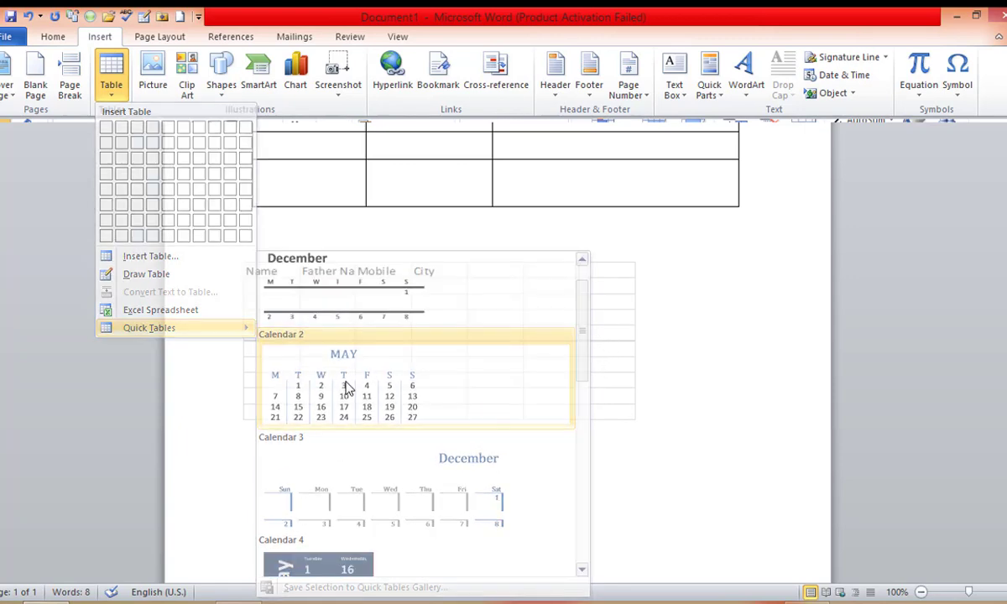
left_click(347, 388)
scroll(330, 420, "down", 2)
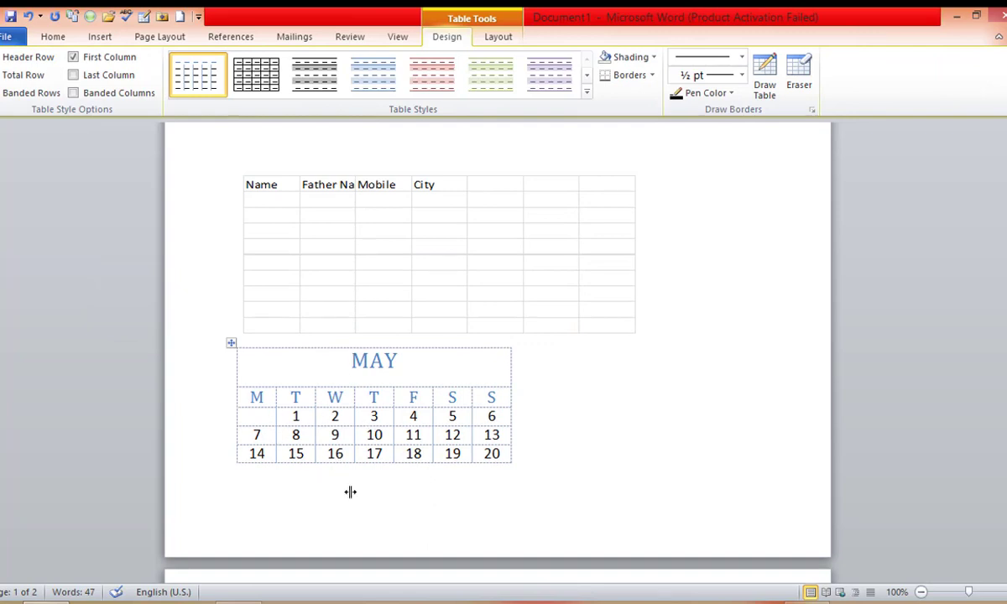
left_click(549, 438)
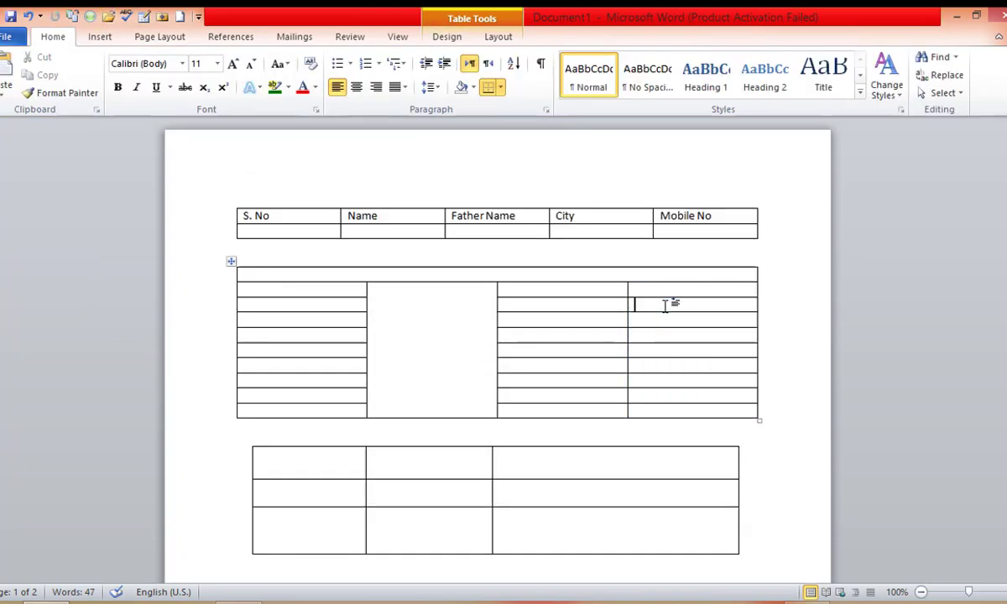
Merge the cells of the last two columns in the second and third rows of the ten-row table.
left_click_drag(675, 299, 585, 286)
right_click(586, 299)
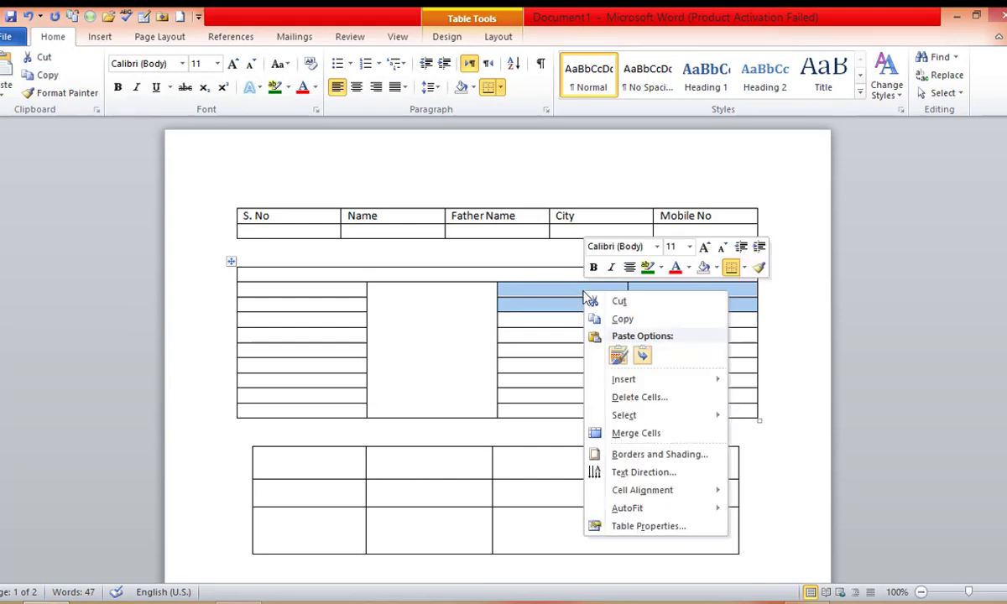
left_click(642, 432)
left_click(600, 335)
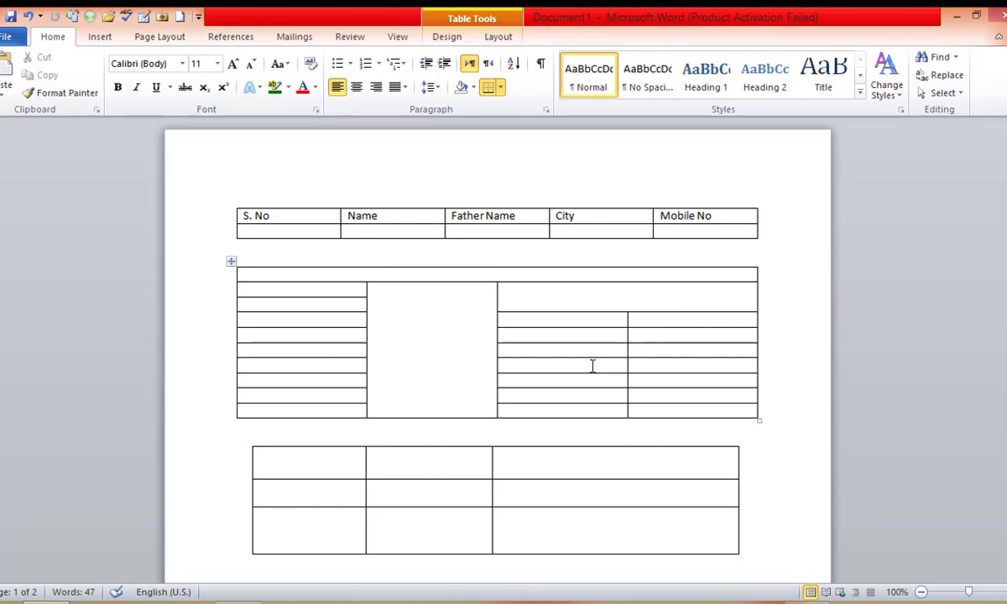
Delete the first-row cells of the hand-drawn table using Shift cells left, and widen its middle column by moving the border to the right.
scroll(470, 335, "down", 1)
left_click_drag(537, 426, 332, 422)
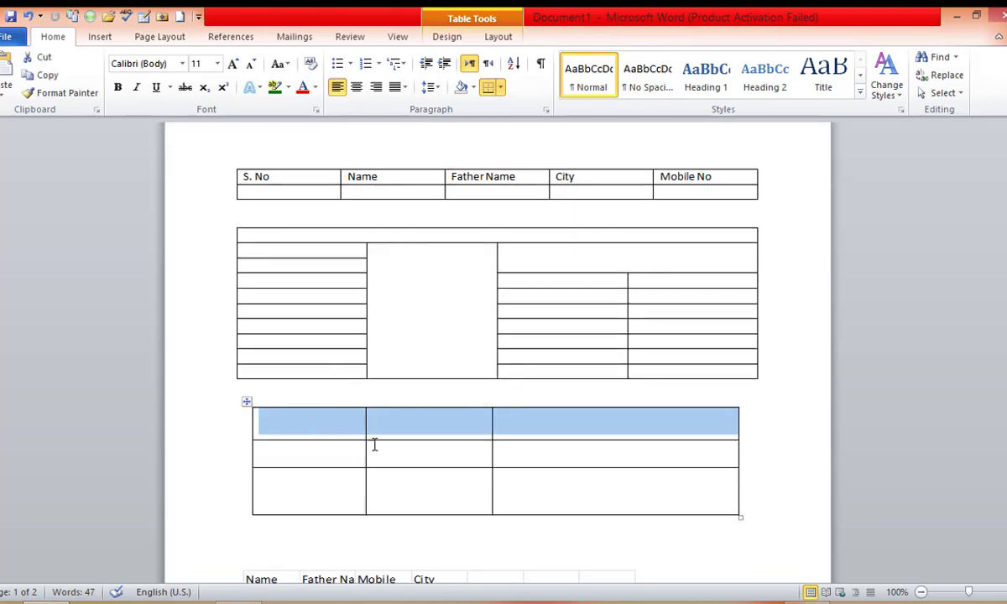
right_click(354, 433)
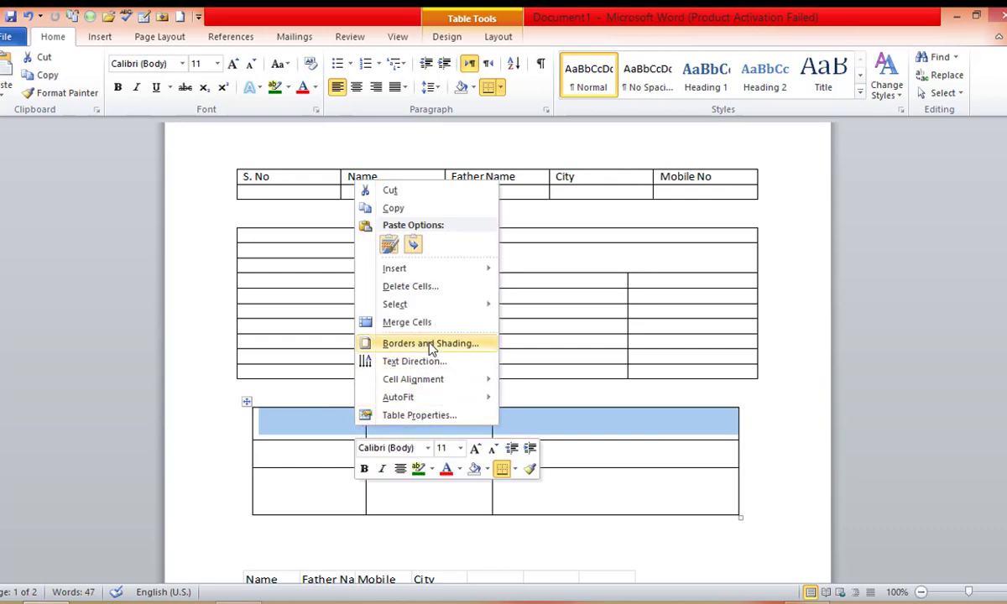
left_click(417, 287)
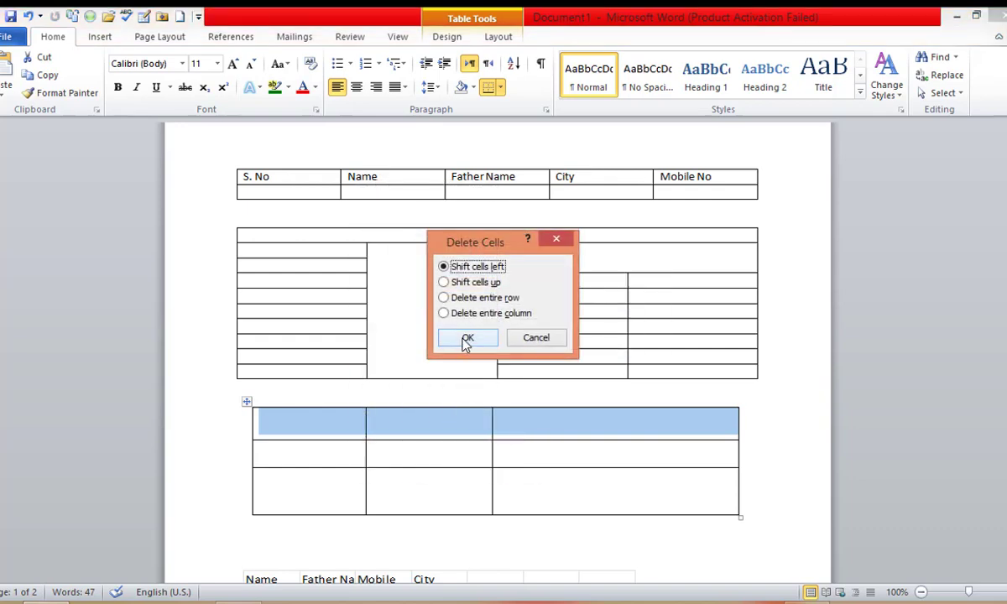
left_click(466, 339)
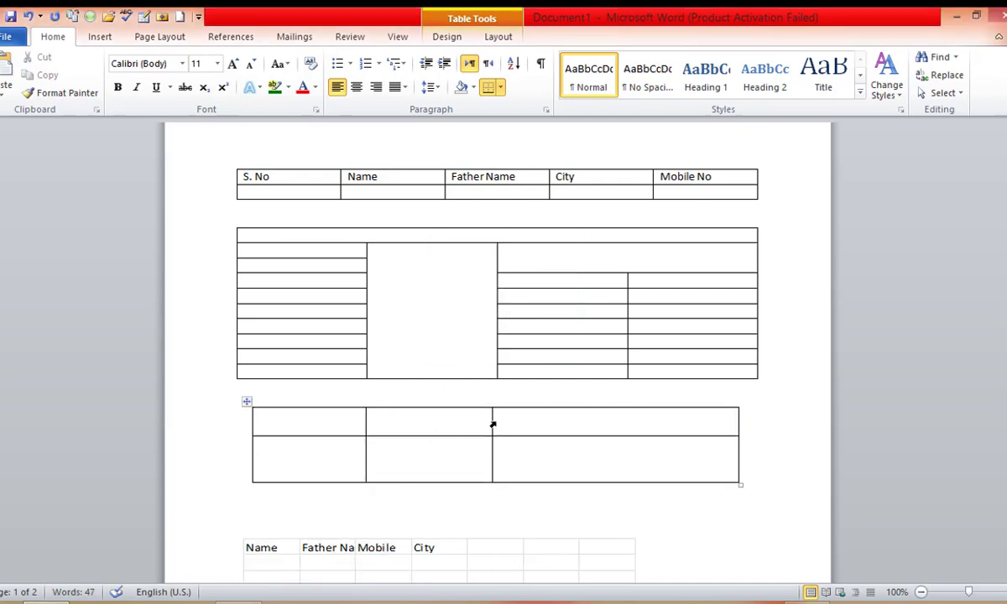
left_click_drag(491, 420, 531, 420)
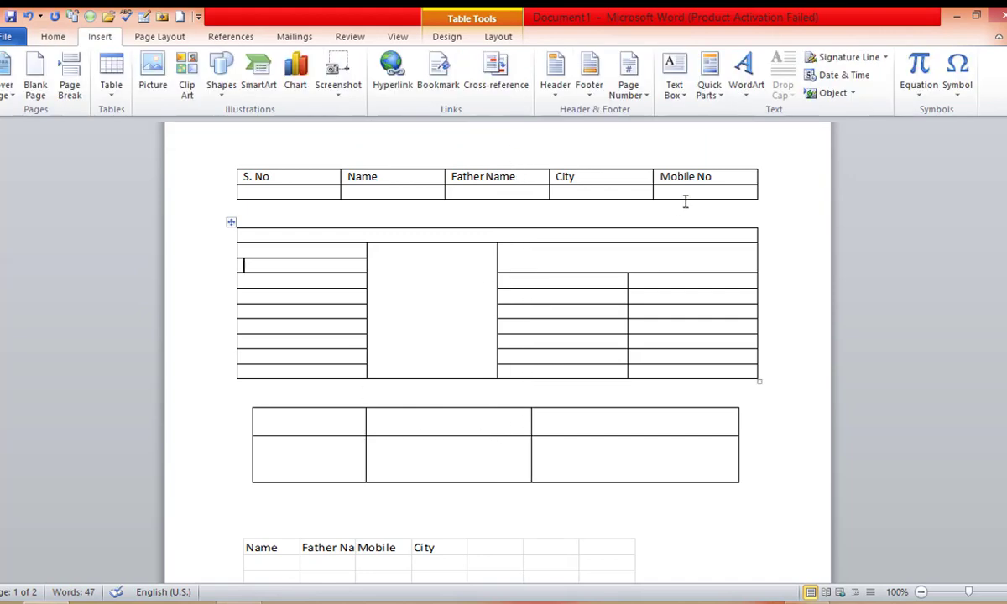
left_click_drag(675, 174, 316, 197)
left_click(323, 196)
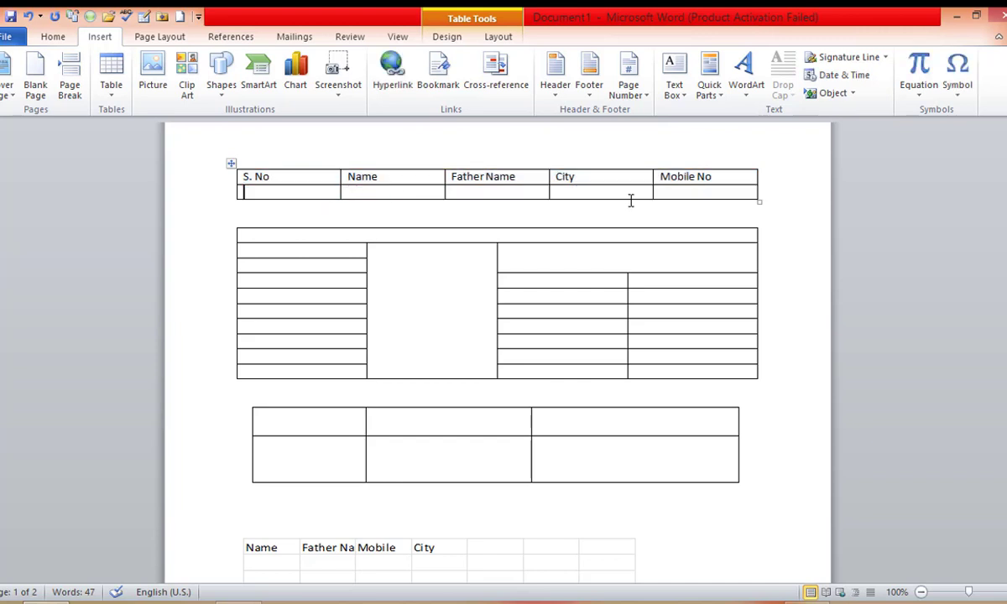
right_click(676, 192)
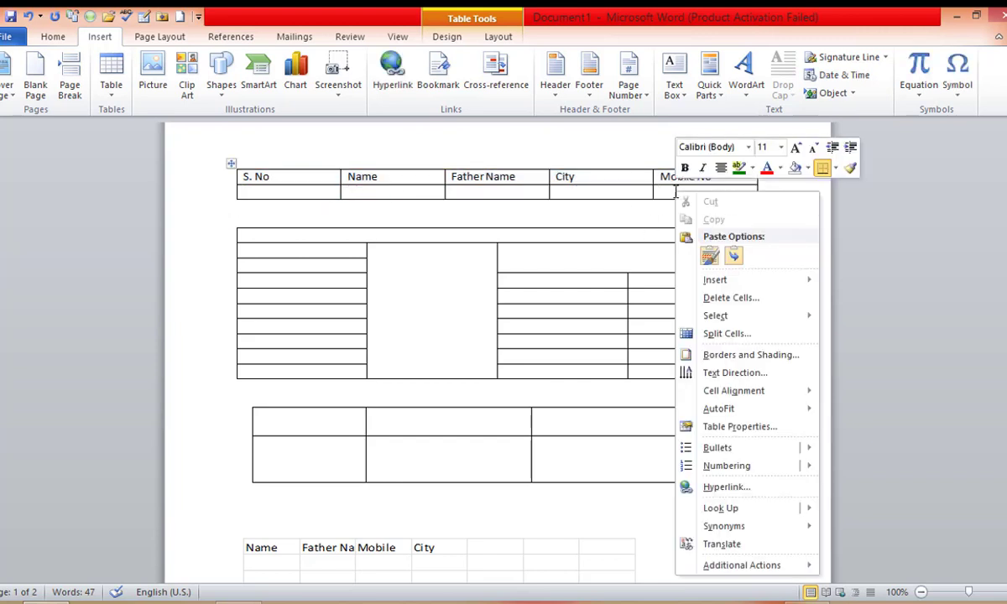
mouse_move(700, 281)
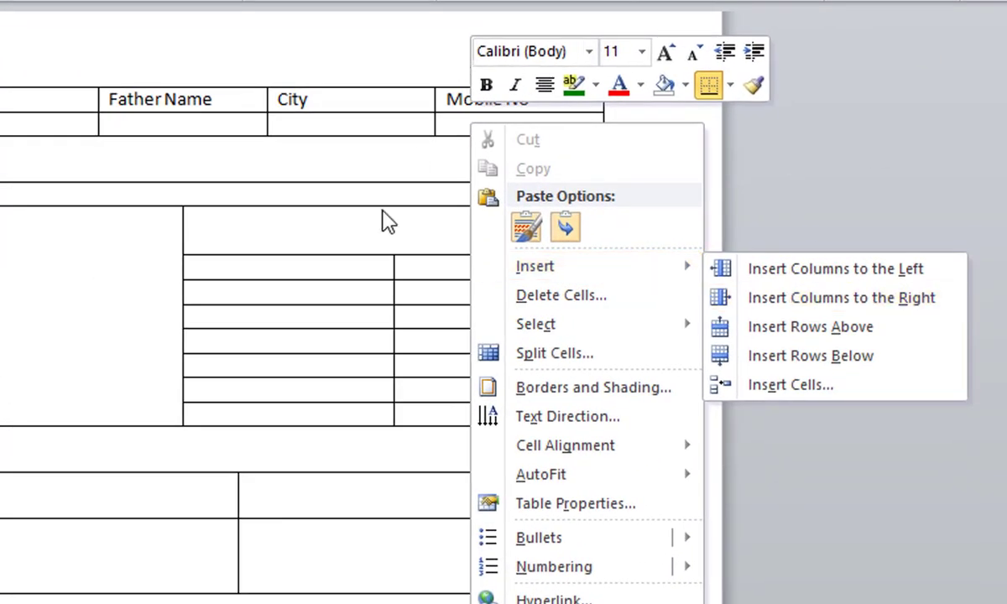
left_click(449, 126)
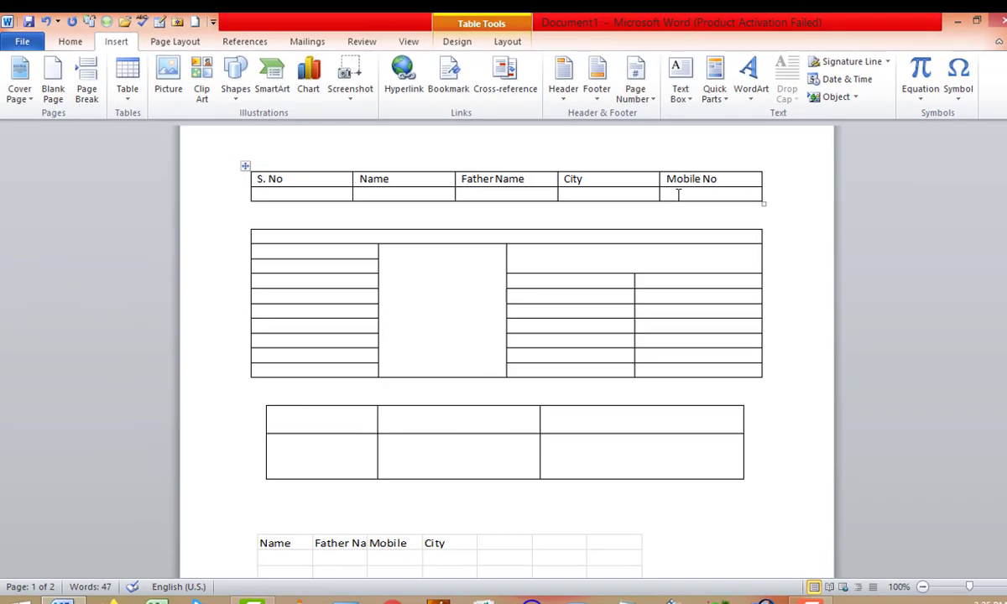
Insert one empty column to the left and one to the right of the Mobile No column in the first table.
right_click(677, 193)
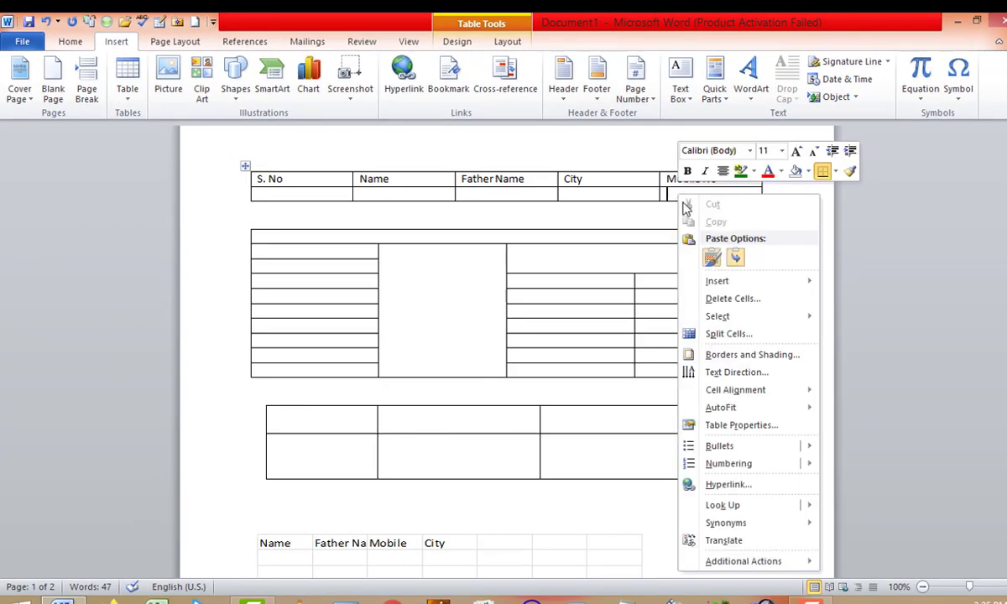
mouse_move(764, 290)
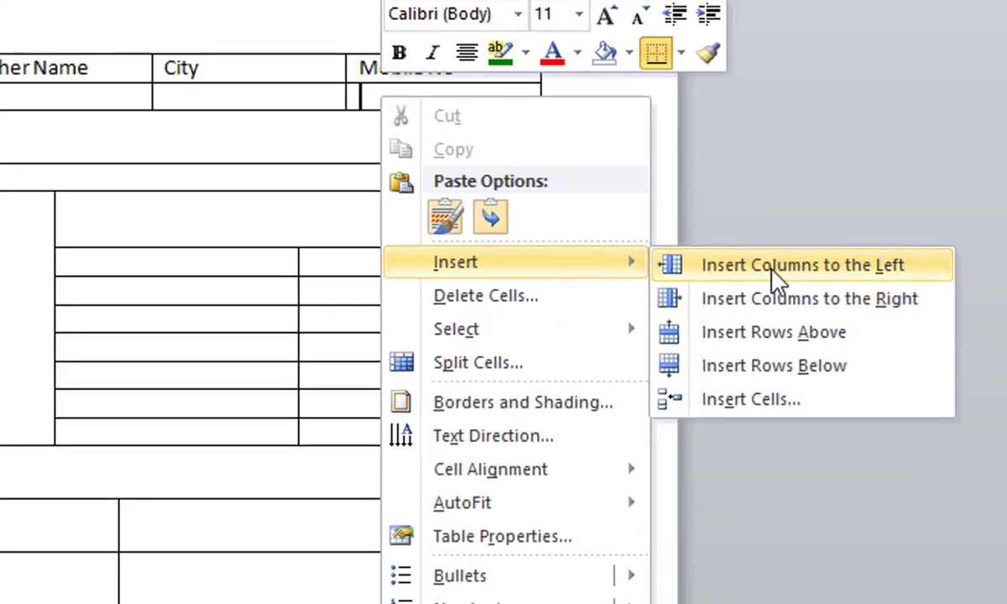
left_click(773, 273)
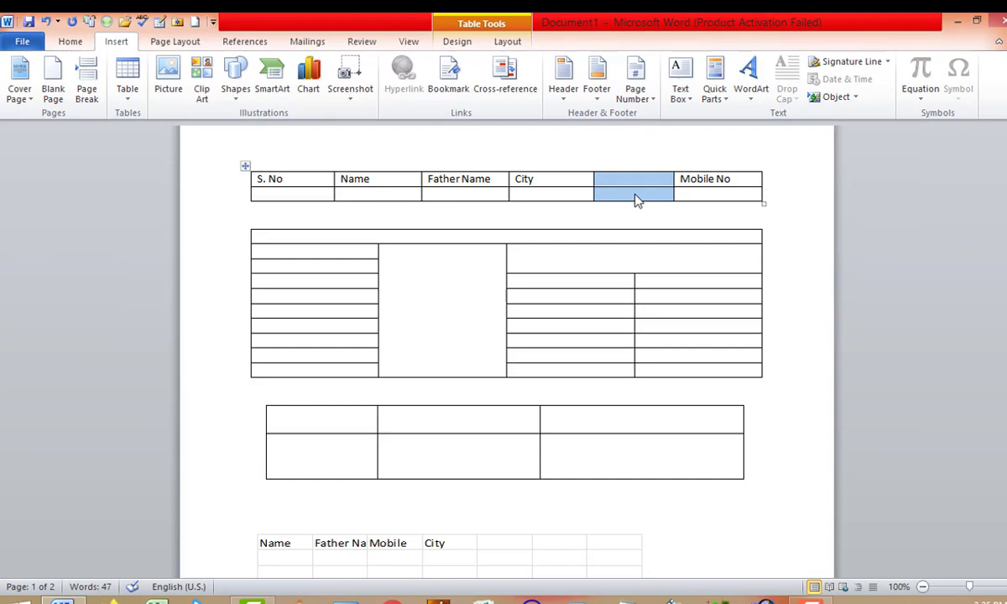
left_click(640, 195)
right_click(706, 194)
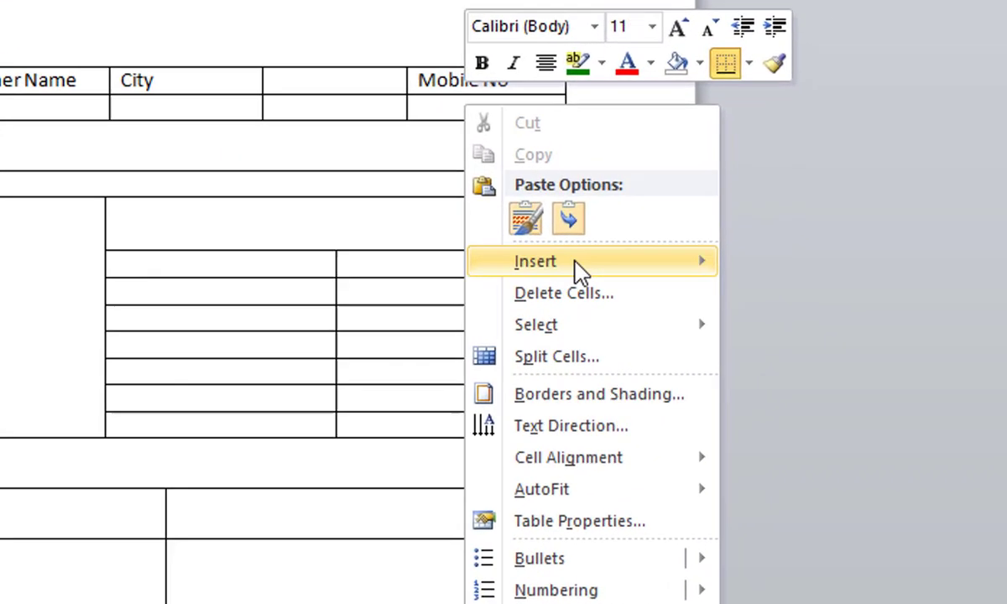
mouse_move(765, 281)
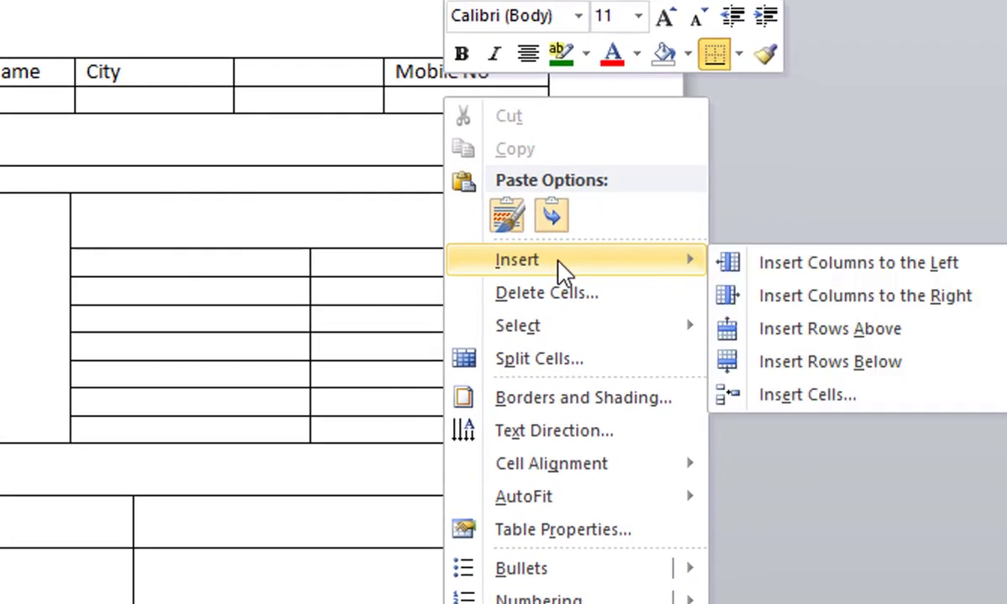
left_click(825, 312)
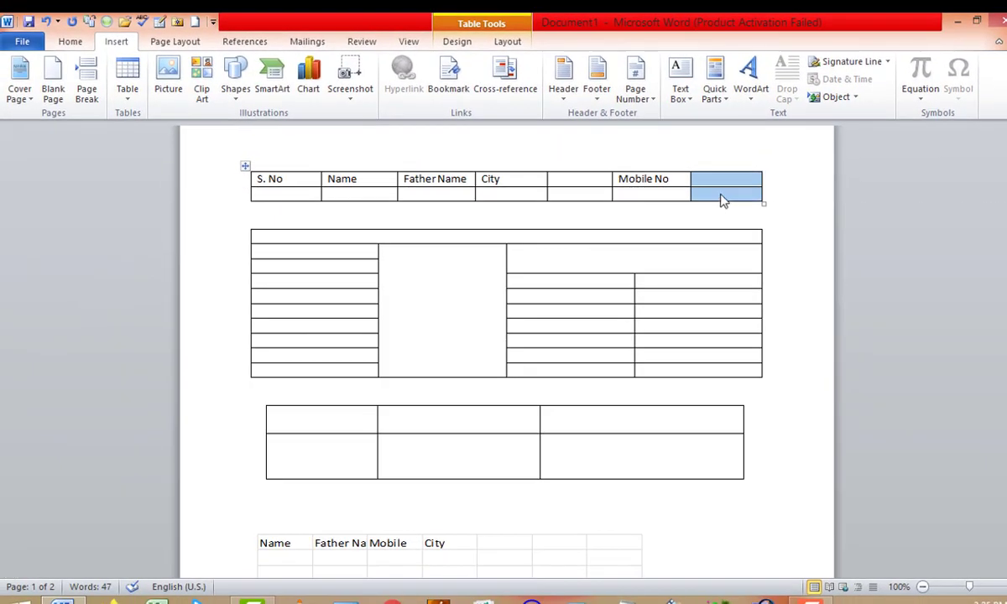
Insert a row above the empty second row of the first table, directly below the headings.
left_click(722, 194)
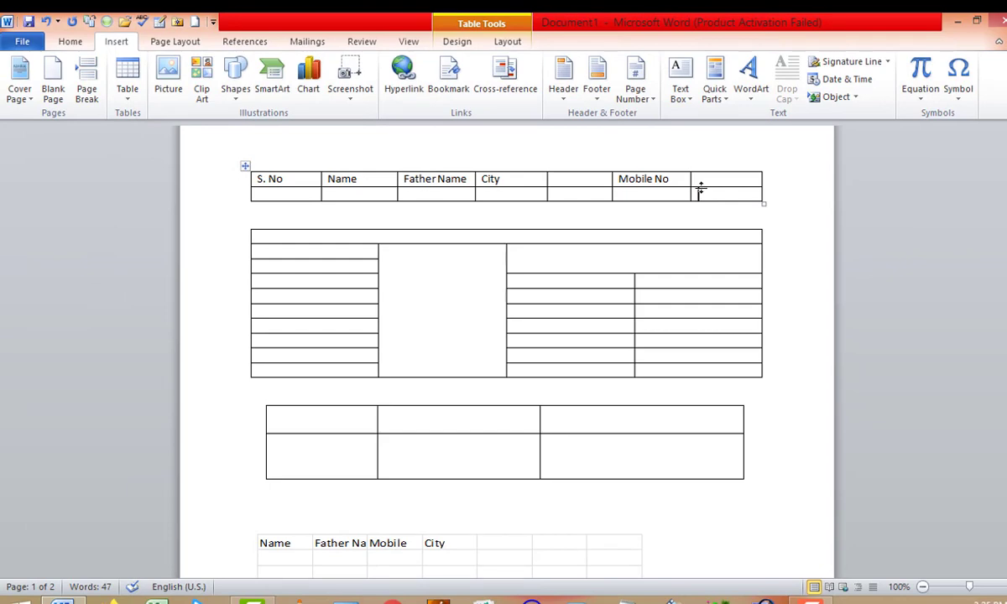
right_click(706, 190)
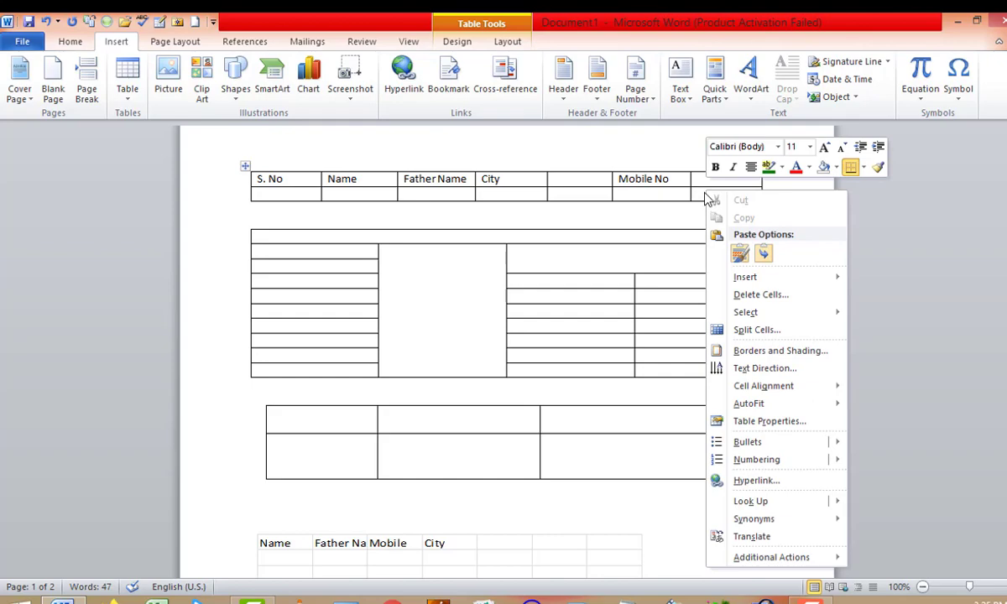
mouse_move(744, 275)
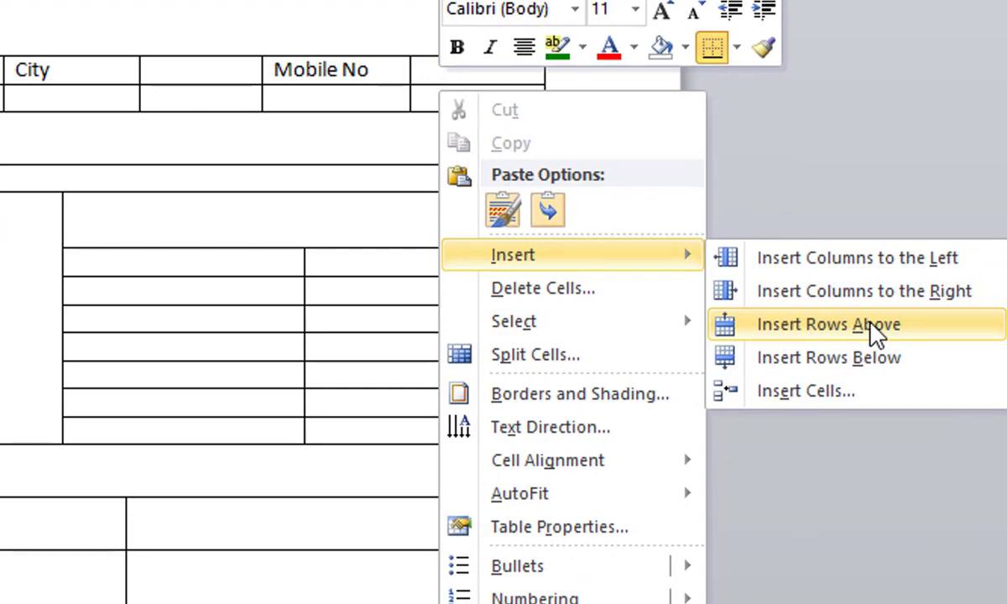
left_click(872, 327)
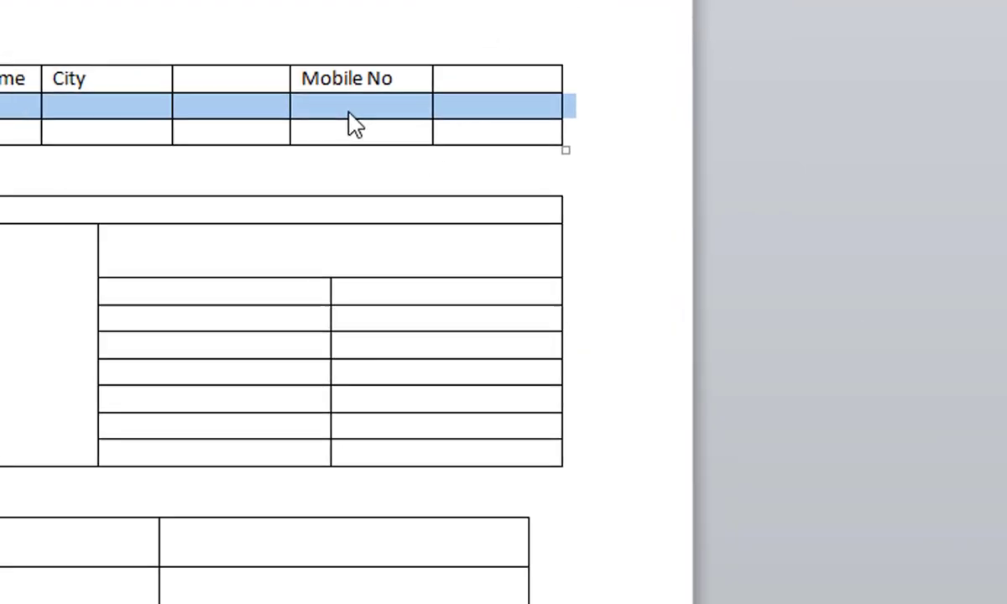
left_click(327, 99)
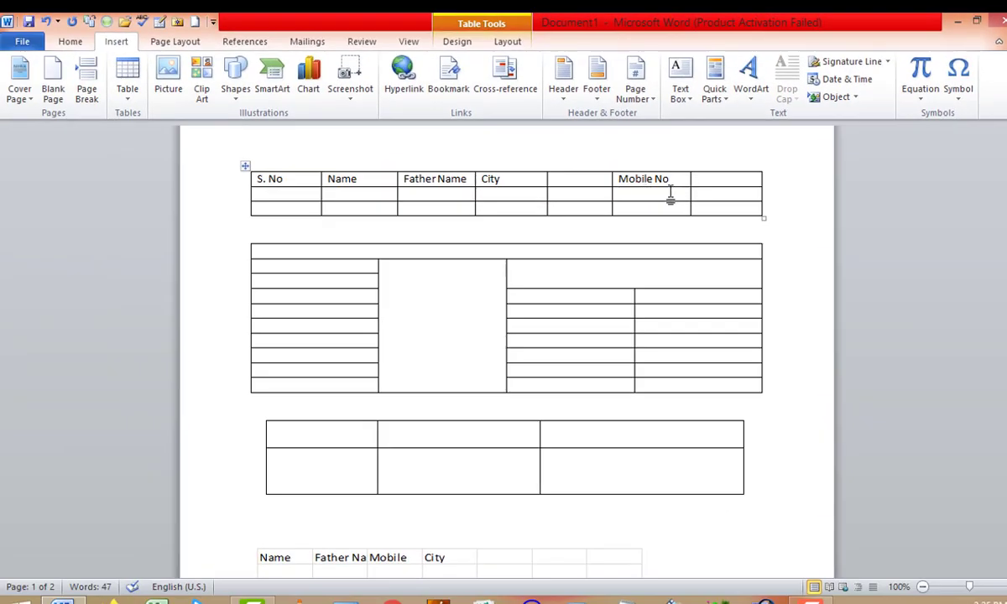
Insert another row below the last row of the first table.
left_click(737, 216)
right_click(733, 208)
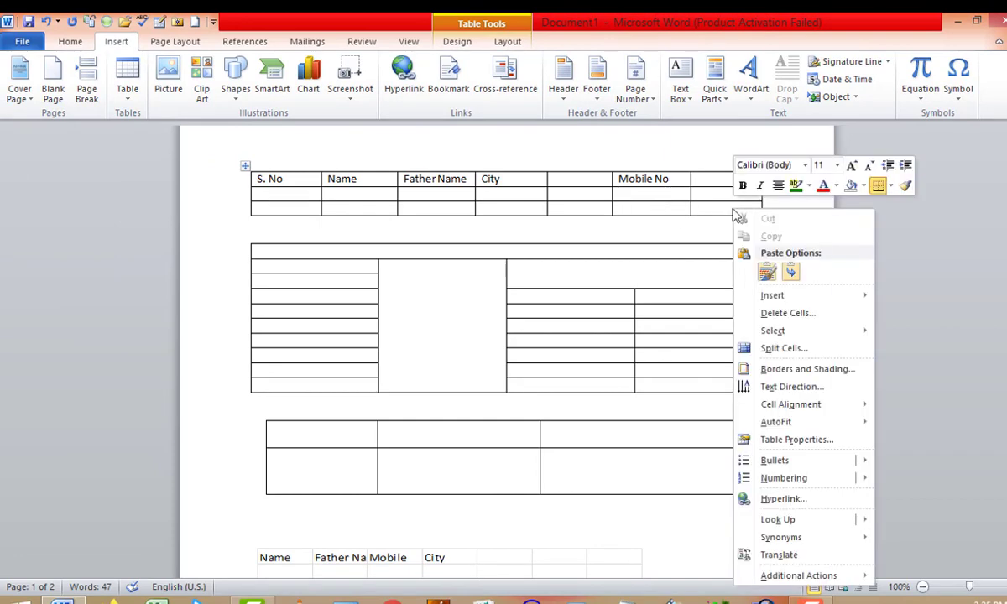
mouse_move(786, 297)
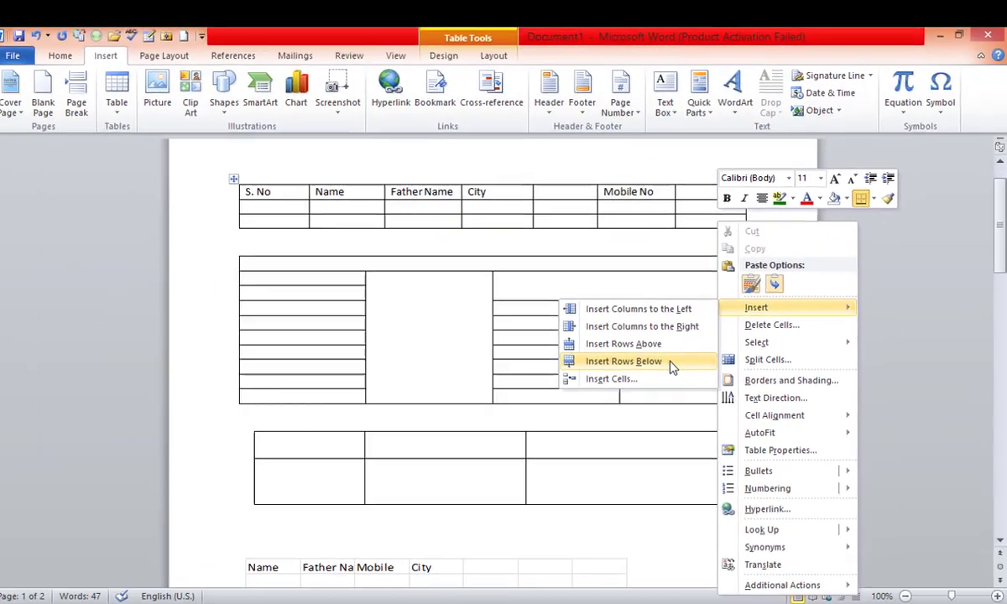
left_click(672, 367)
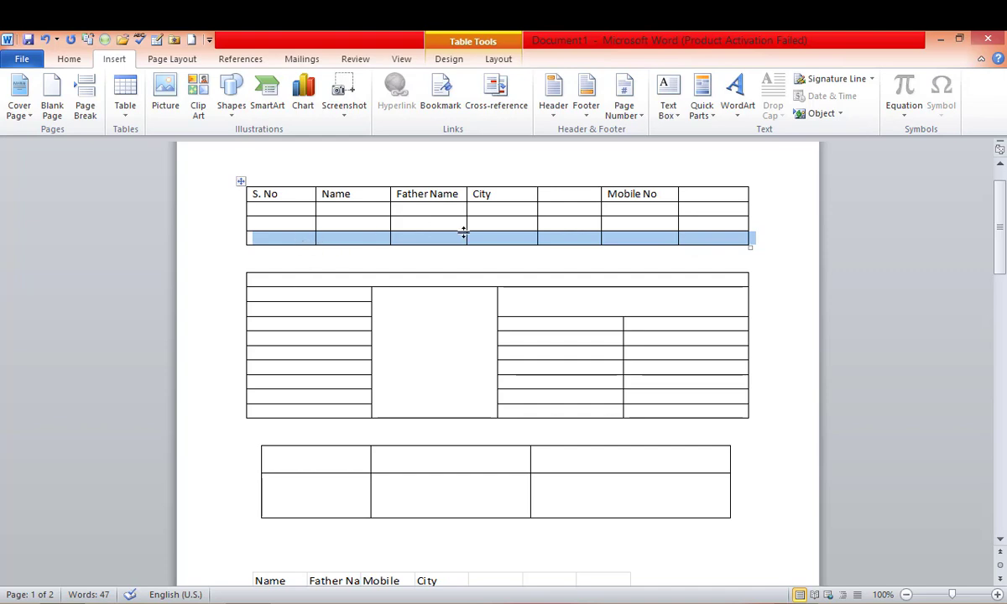
left_click(690, 239)
Apply a ½ pt triple-line border to all cells of the first table.
left_click_drag(712, 208, 530, 259)
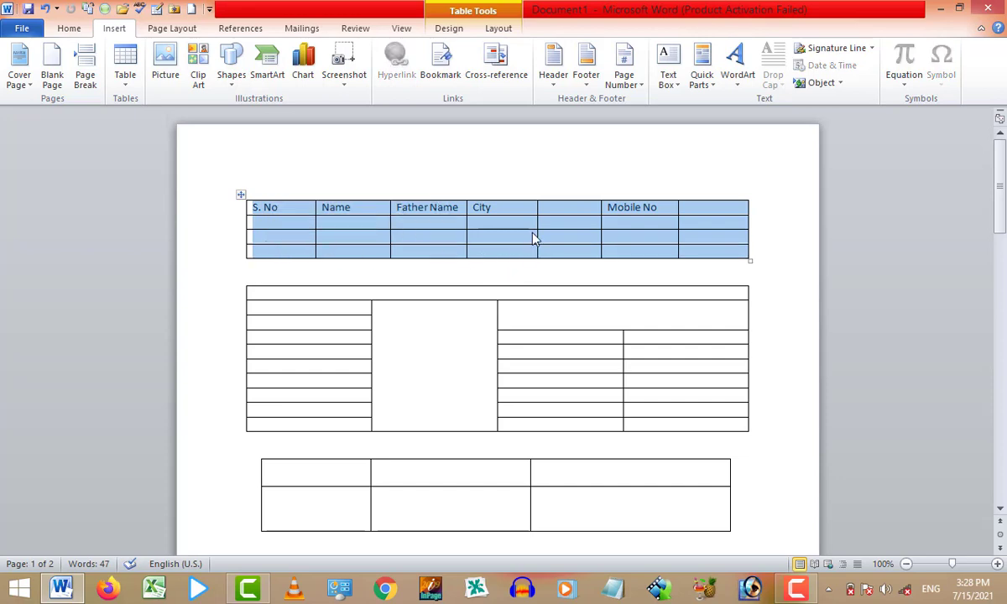
right_click(534, 239)
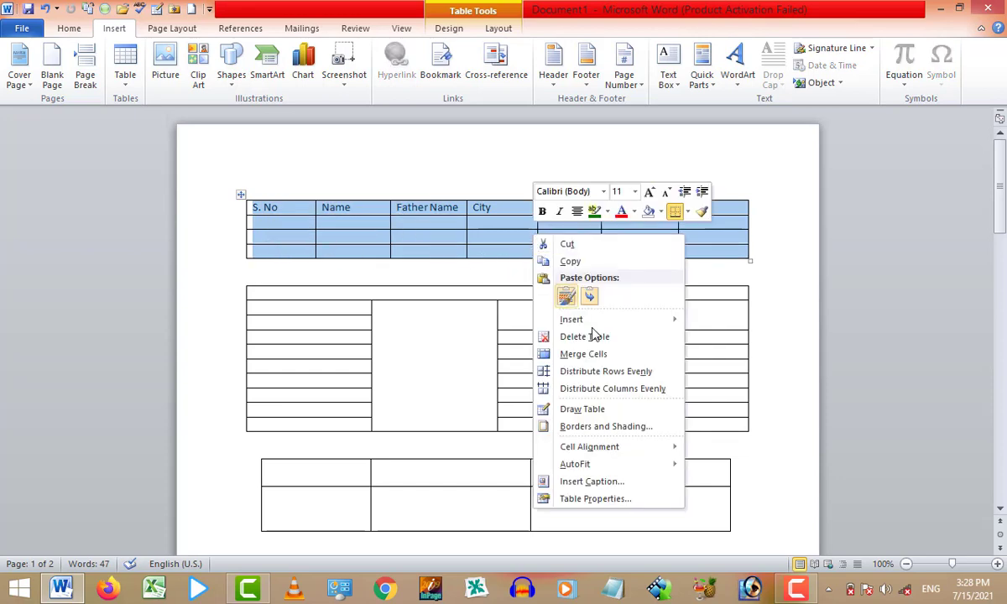
left_click(668, 428)
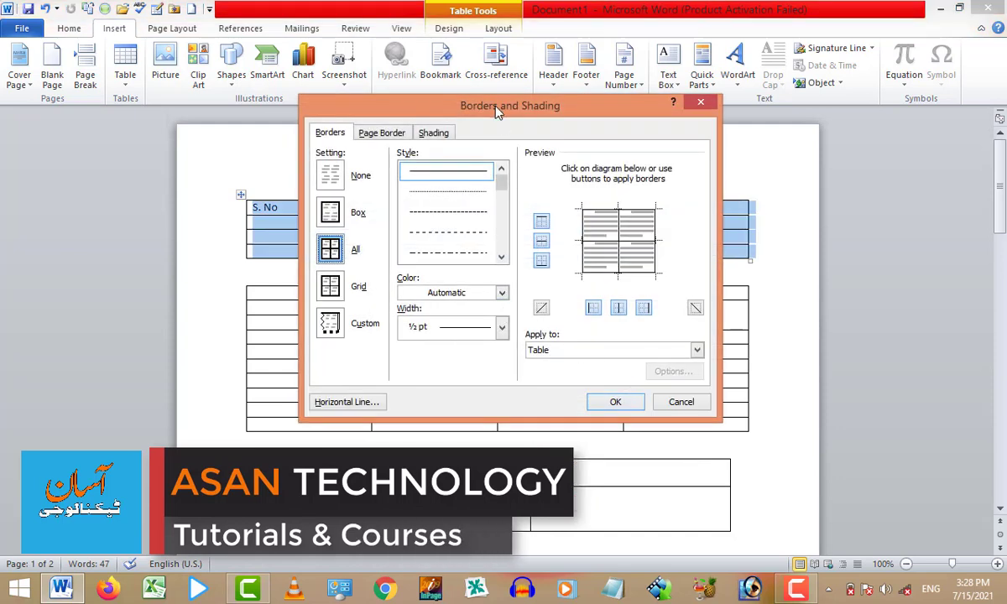
mouse_move(495, 112)
left_mouse_down()
mouse_move(744, 139)
mouse_move(711, 131)
left_mouse_up()
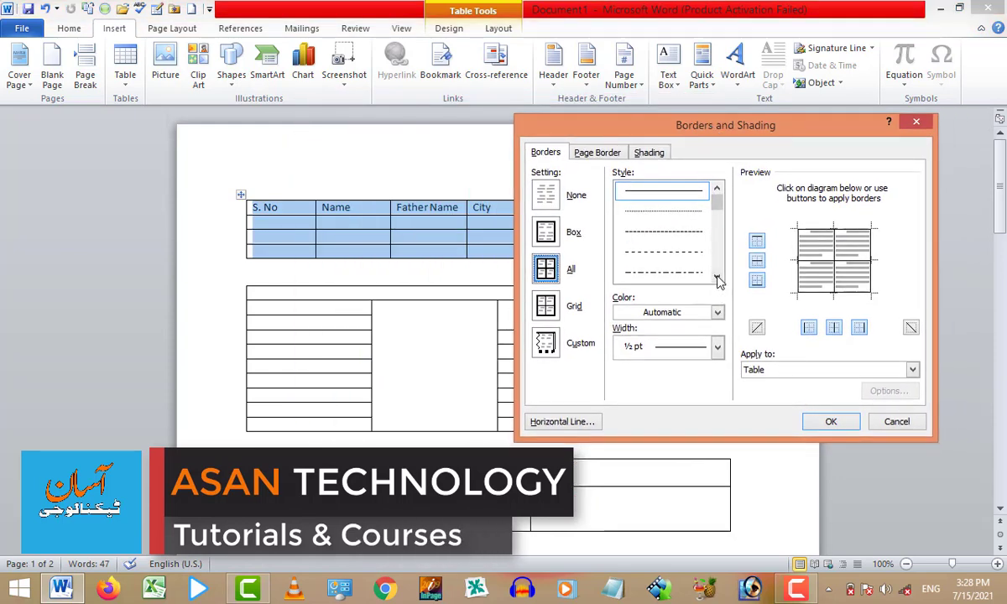
left_click(718, 278)
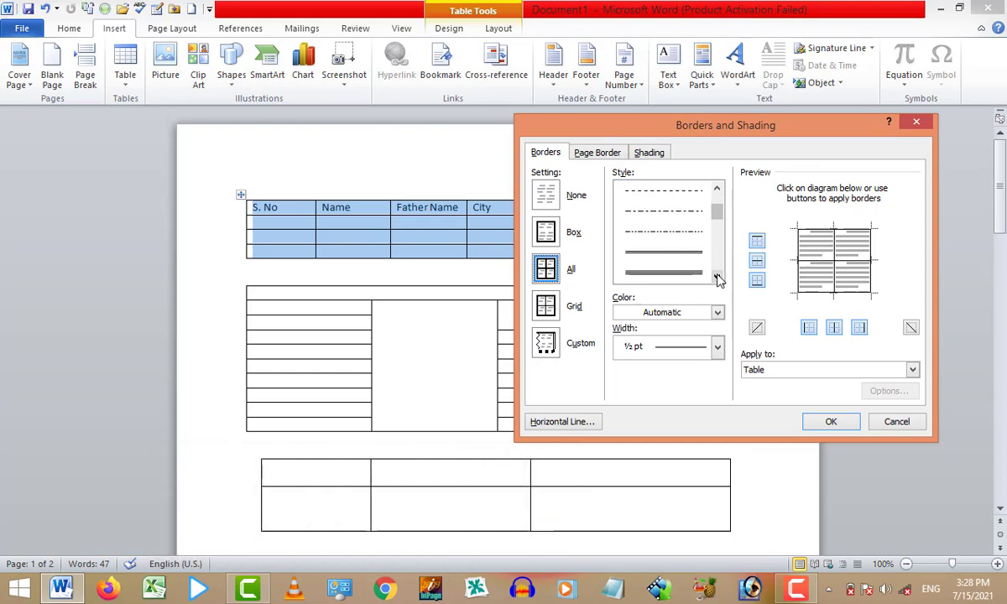
left_click(717, 278)
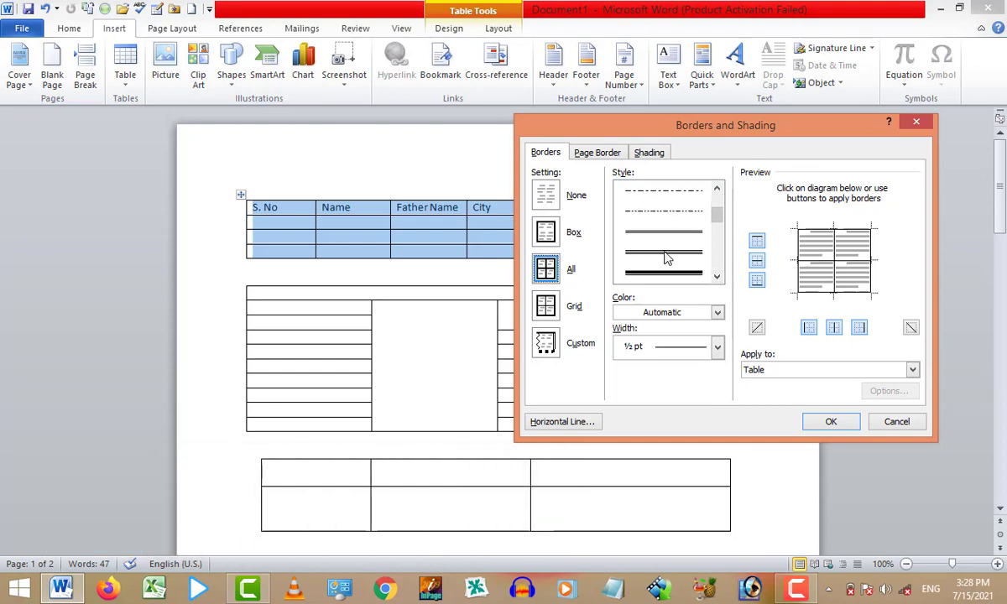
left_click(665, 256)
left_click(809, 422)
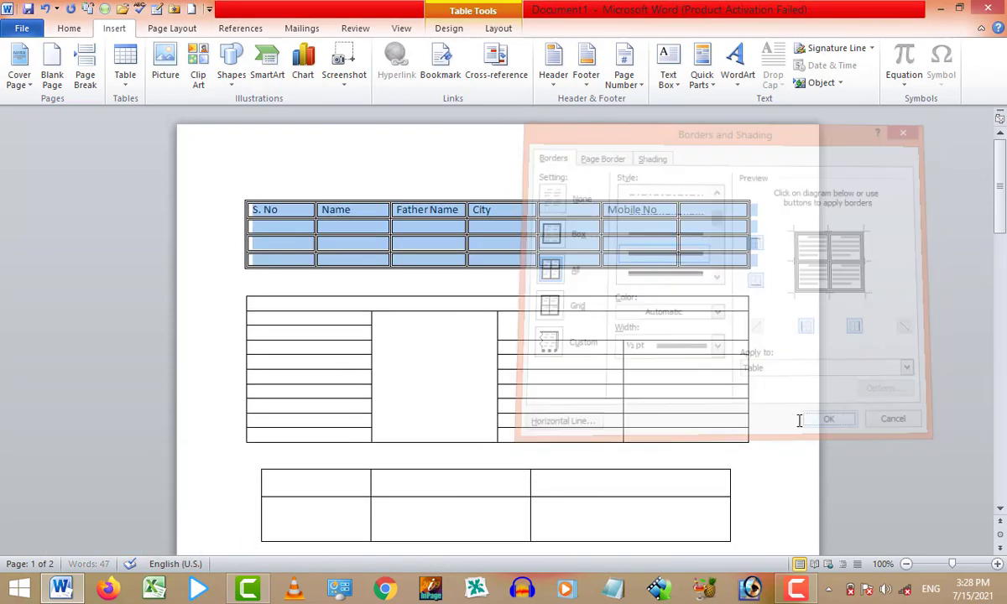
left_click(623, 260)
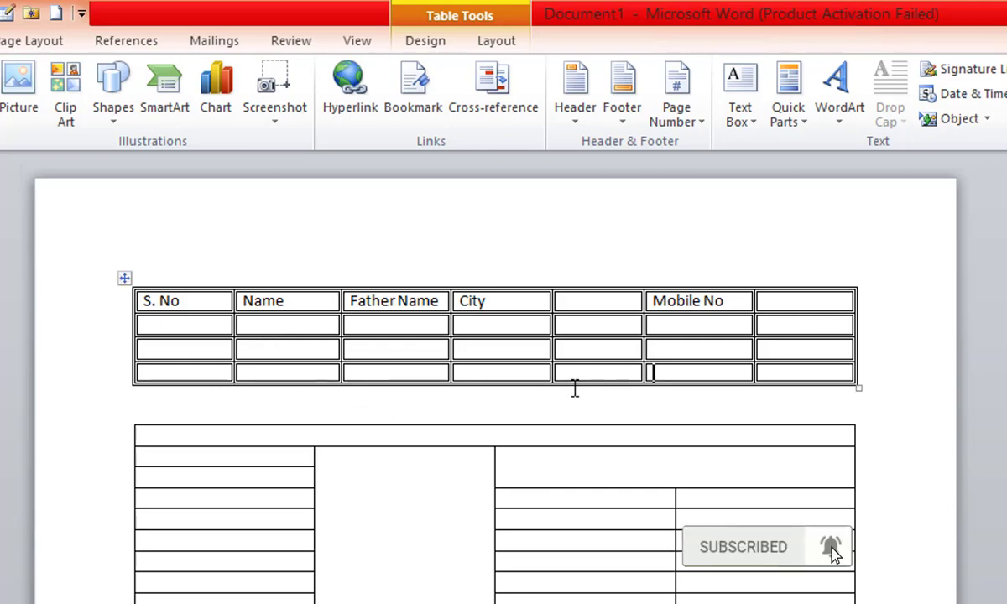
Apply the built-in orange grid table style with banded rows to the whole first table.
left_click_drag(806, 359, 202, 305)
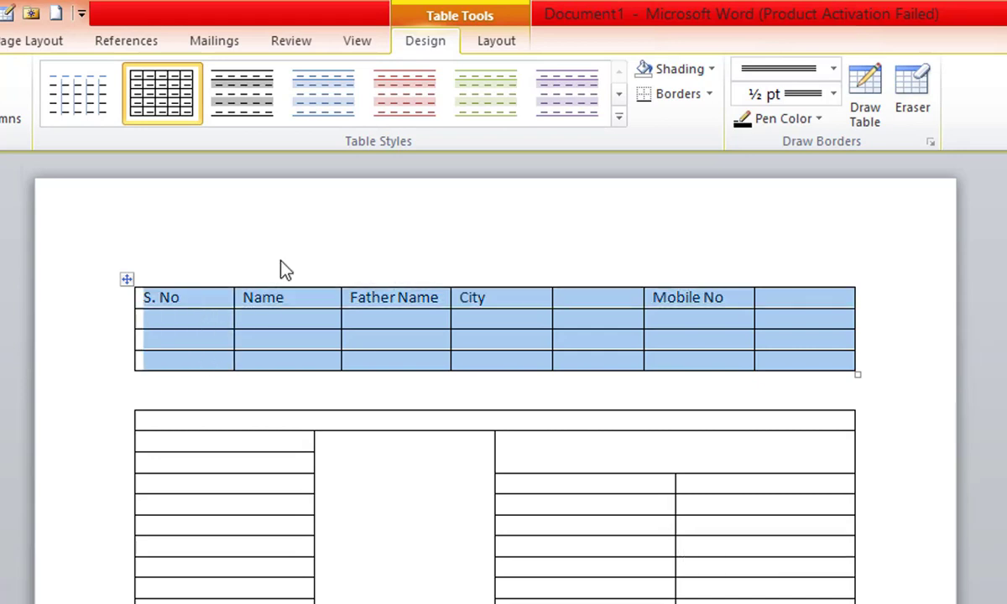
left_click(315, 109)
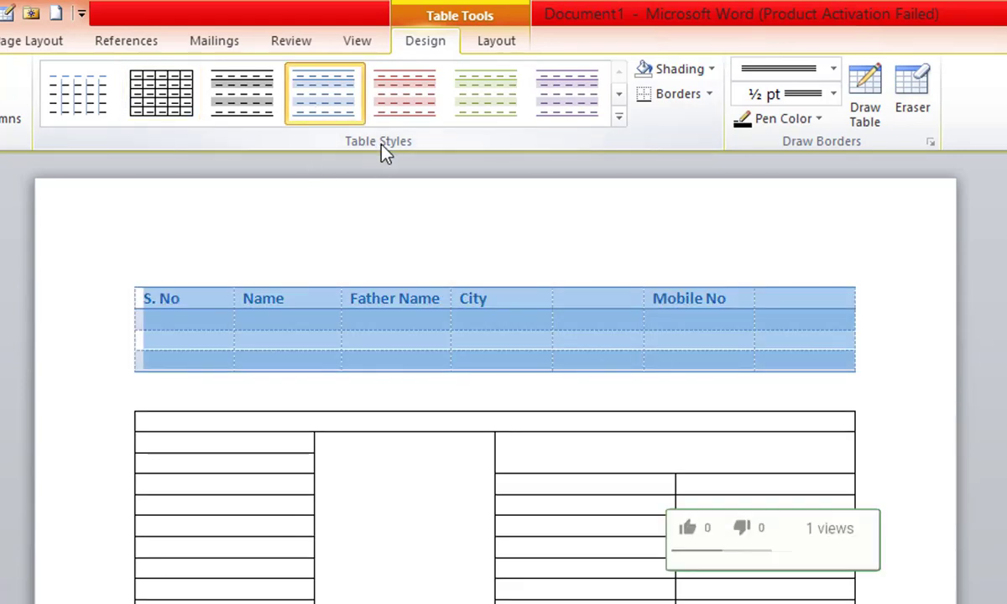
left_click(618, 116)
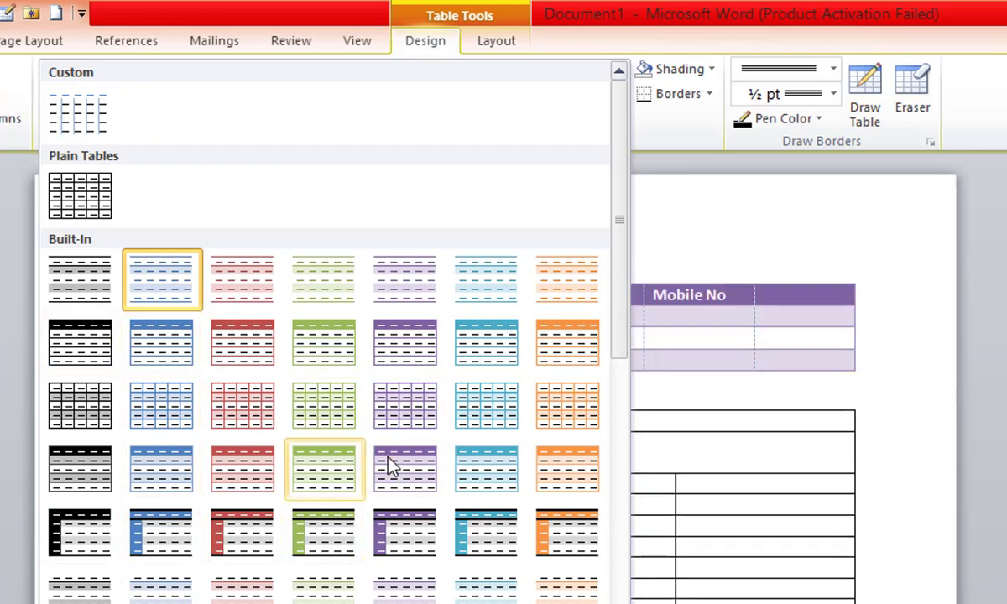
left_click(571, 412)
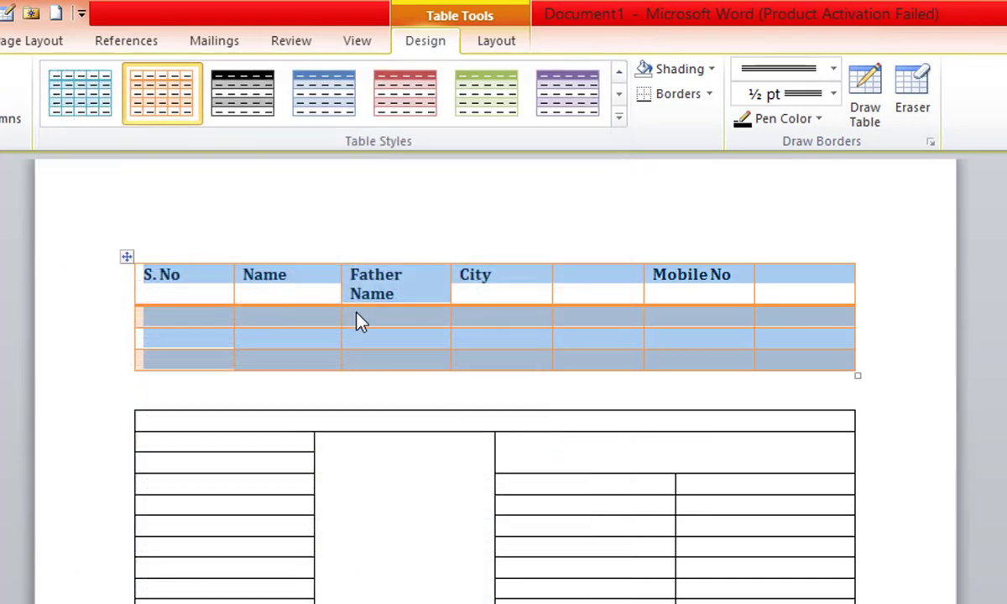
left_click(356, 315)
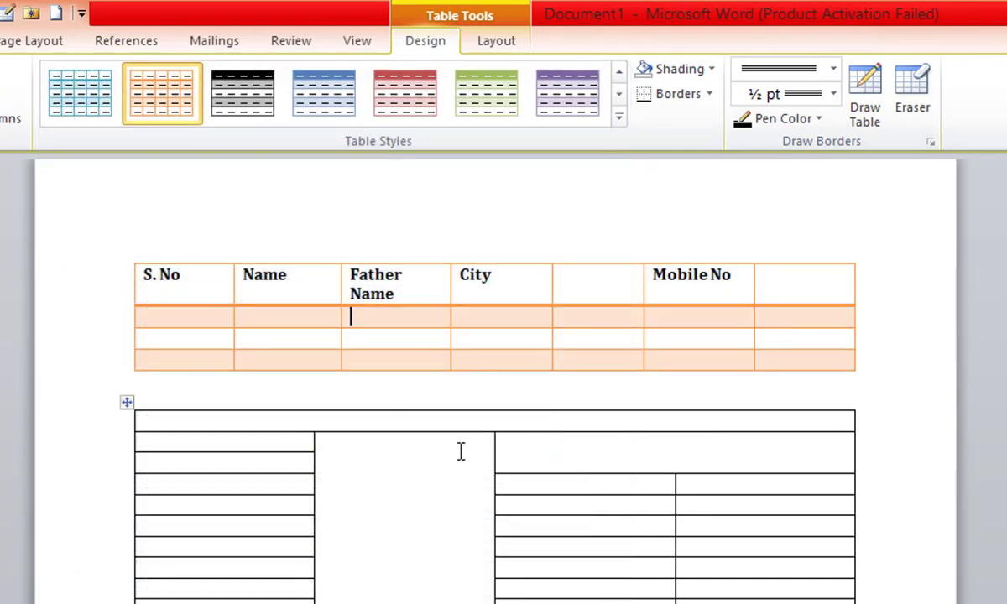
Shade all cells of the first table with the blue theme color from the main color row.
mouse_move(797, 361)
left_mouse_down()
mouse_move(160, 304)
mouse_move(147, 281)
left_mouse_up()
left_click(833, 93)
left_click(711, 69)
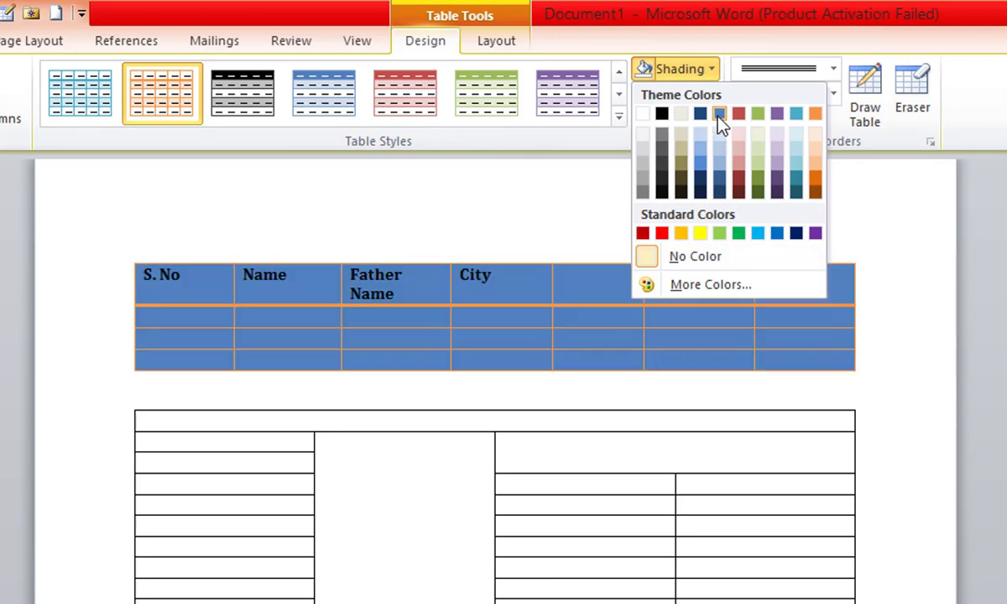
left_click(719, 115)
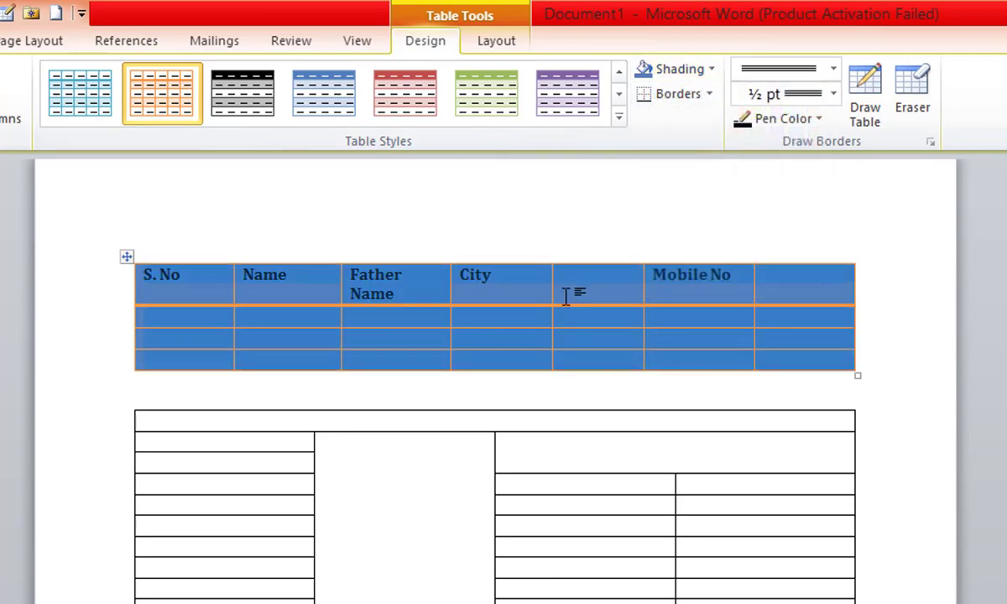
Draw a ¾ pt single wavy border along the whole line below the header row of the first table.
left_click(830, 68)
left_click_drag(845, 185, 854, 315)
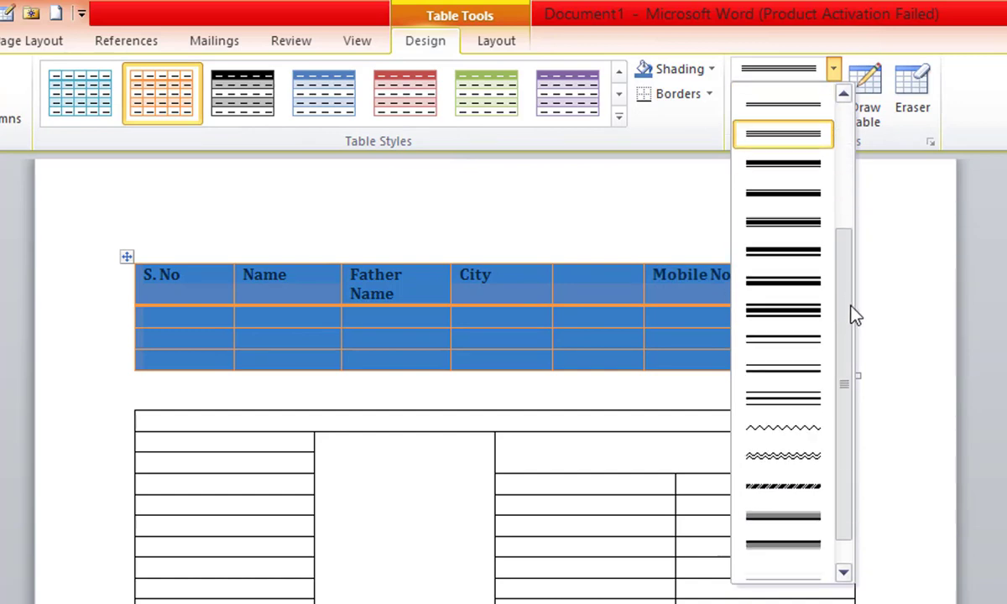
left_click(791, 430)
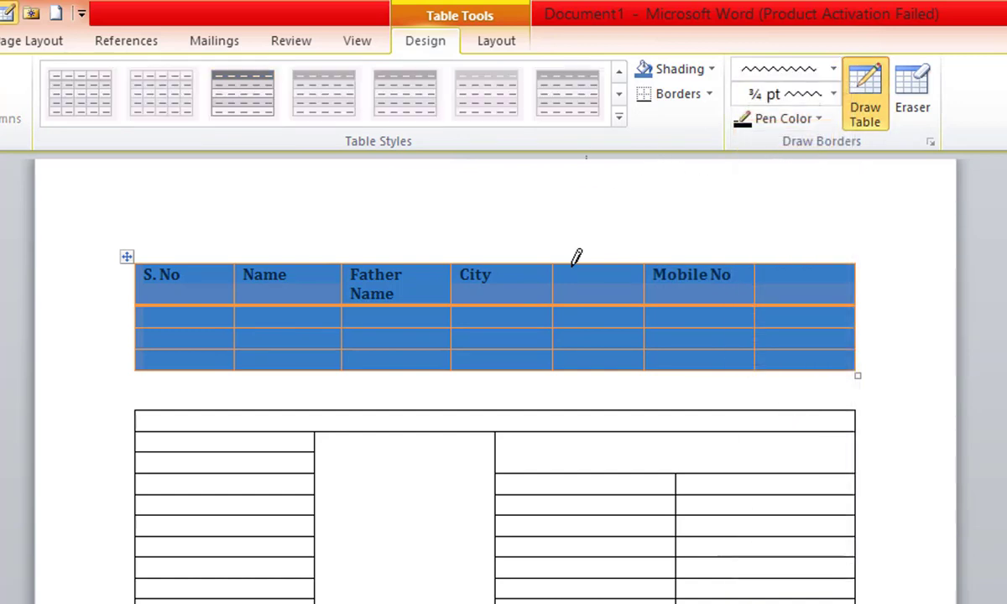
left_click(579, 303)
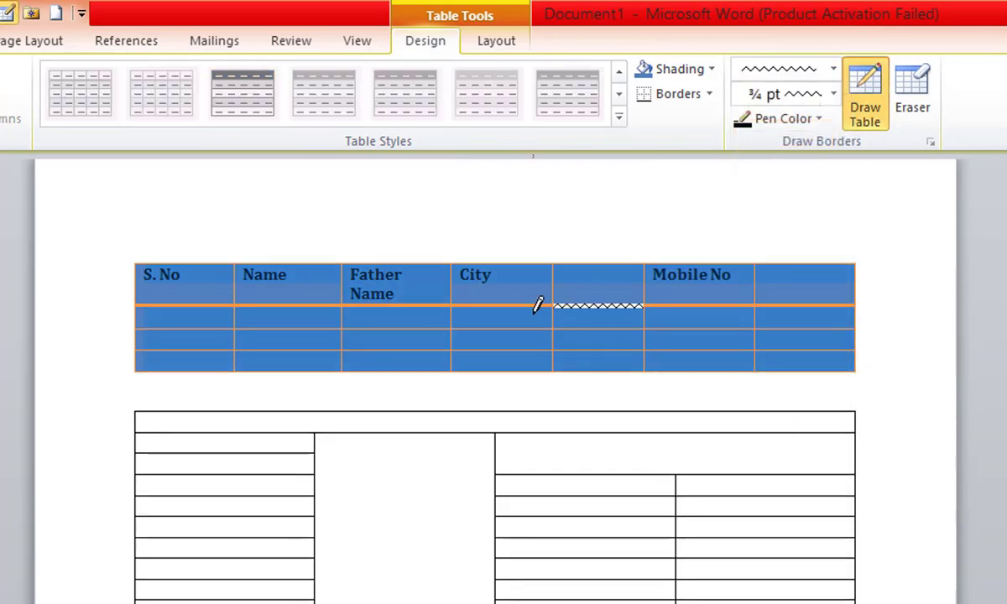
left_click(501, 306)
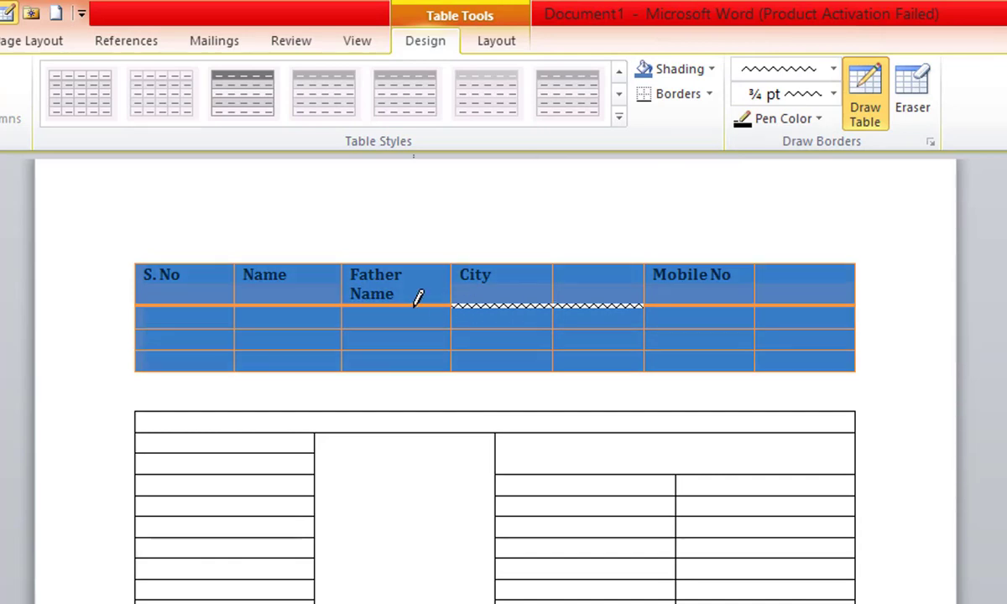
left_click(414, 305)
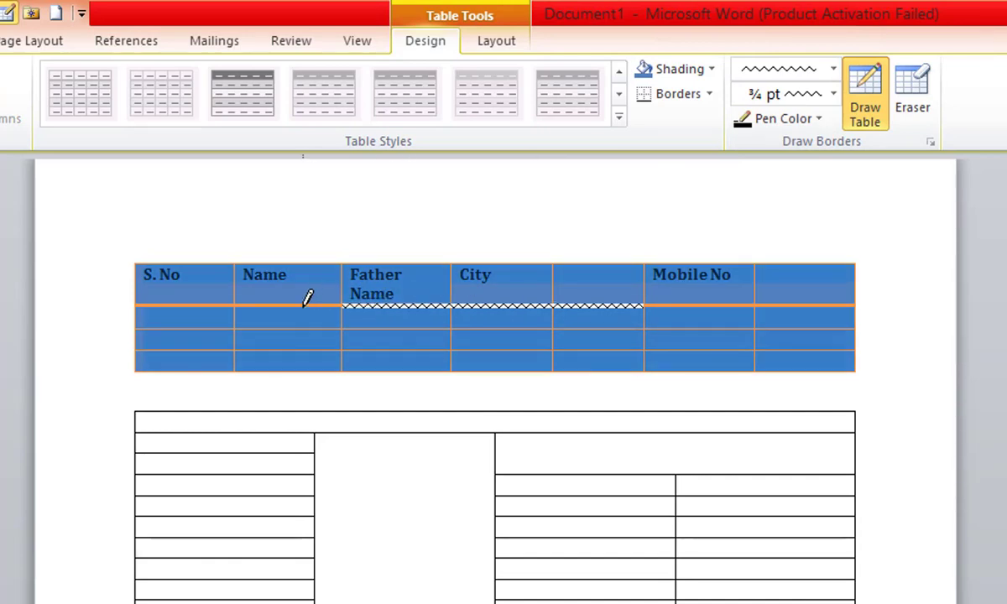
left_click(305, 304)
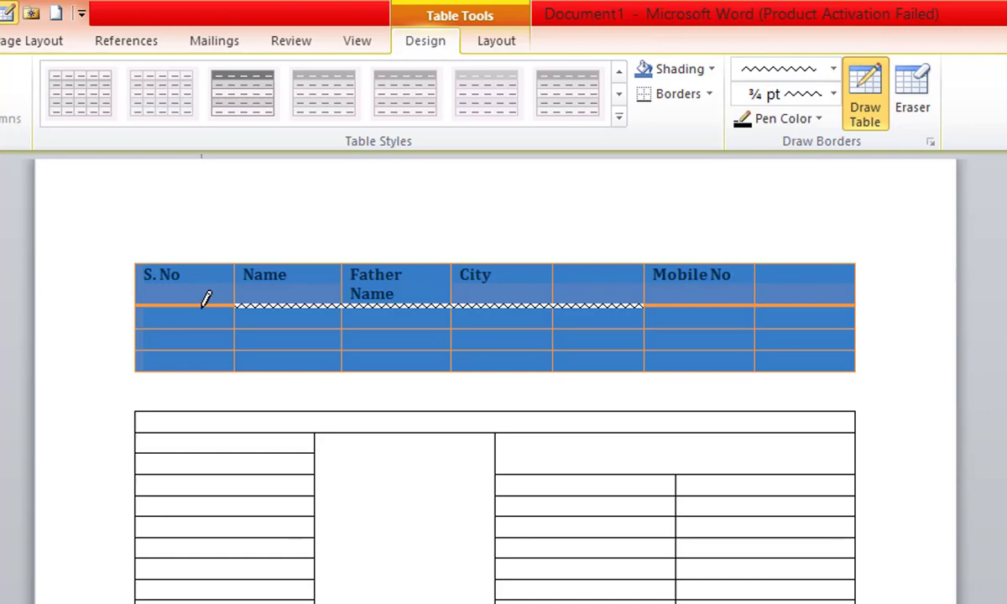
left_click(201, 305)
left_click(706, 304)
left_click(772, 305)
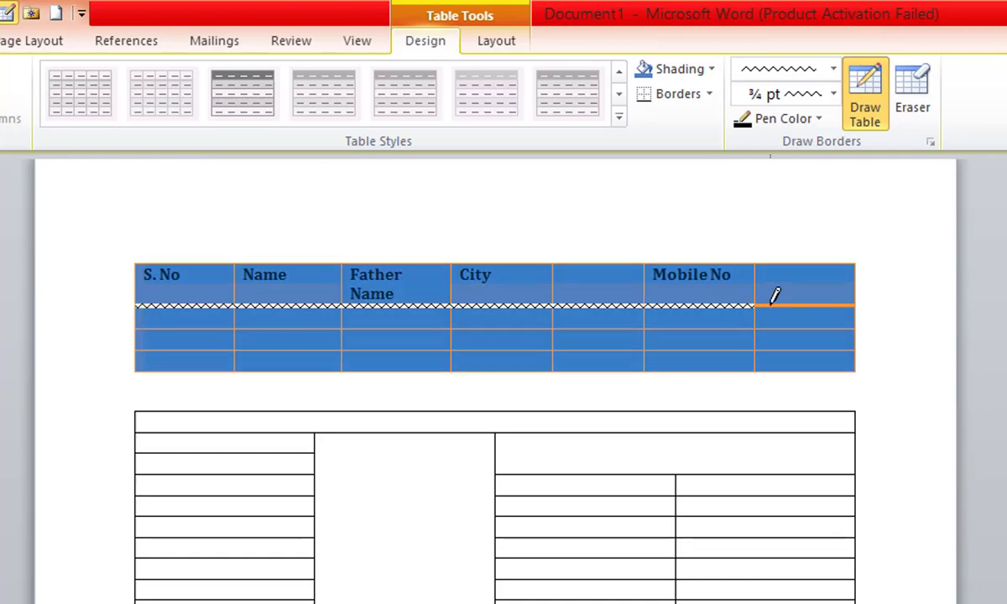
key("Escape")
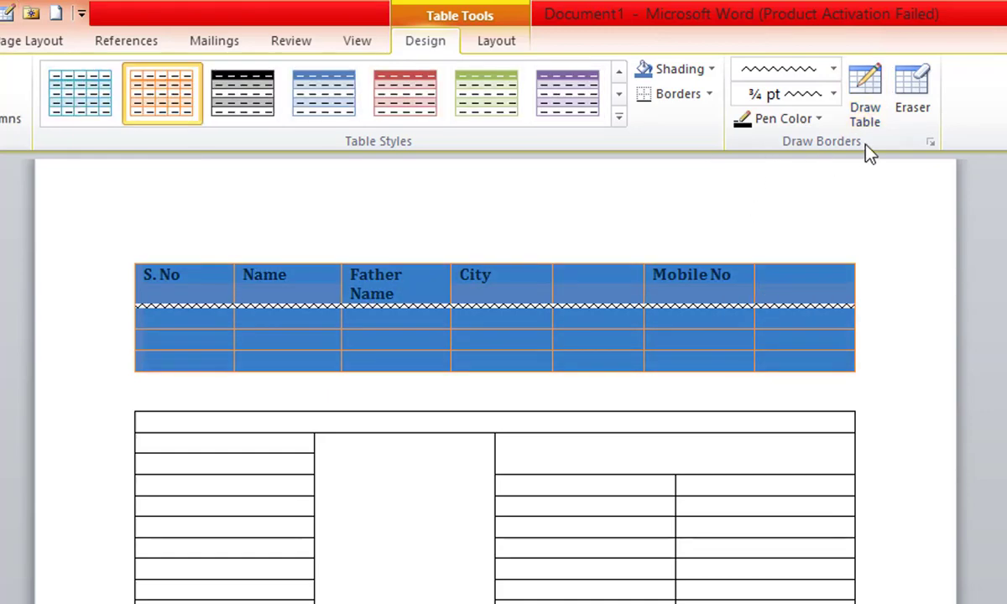
Erase the border below the Mobile No header cell and inner borders in that column and the adjacent blank column after City.
left_click(907, 107)
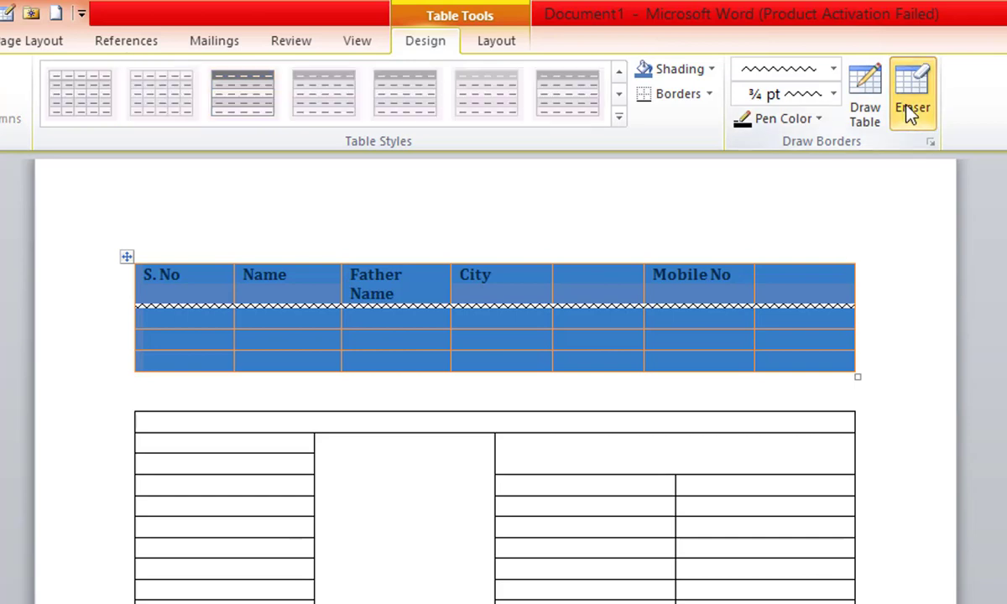
left_click(681, 305)
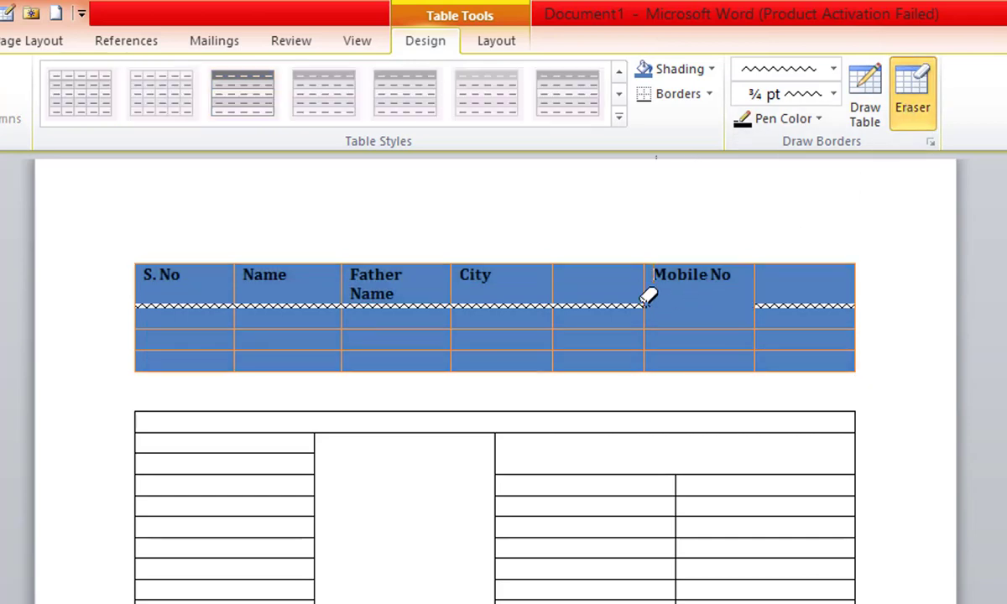
left_click_drag(584, 342, 596, 367)
left_click_drag(667, 307, 678, 355)
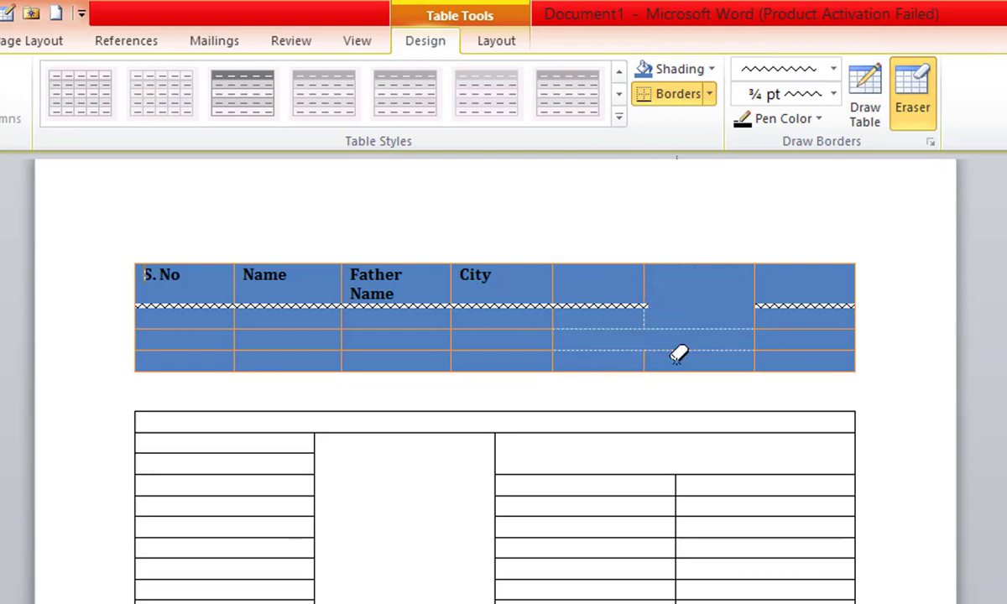